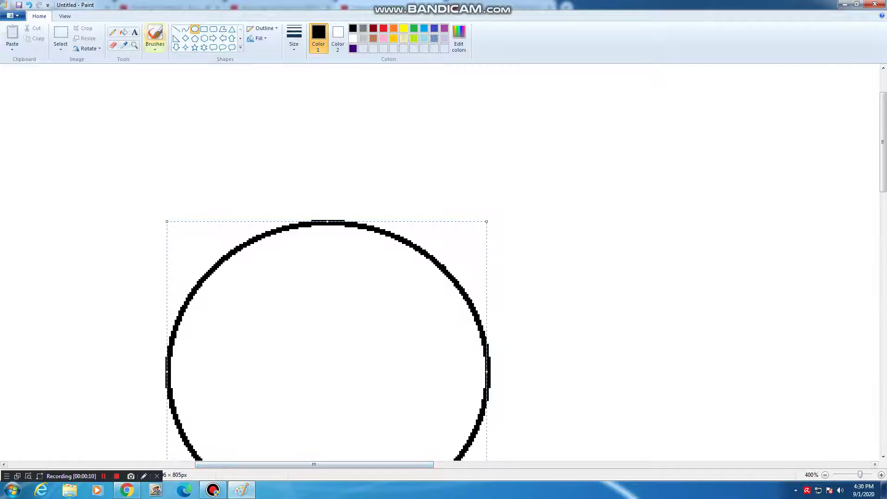
Erase the circle's top arc and draw a curved outer spike edge rising from the left end of the opening.
left_click(113, 44)
mouse_move(191, 300)
left_mouse_down()
mouse_move(252, 246)
mouse_move(218, 257)
mouse_move(341, 224)
mouse_move(429, 259)
mouse_move(465, 285)
mouse_move(455, 285)
mouse_move(463, 295)
left_mouse_up()
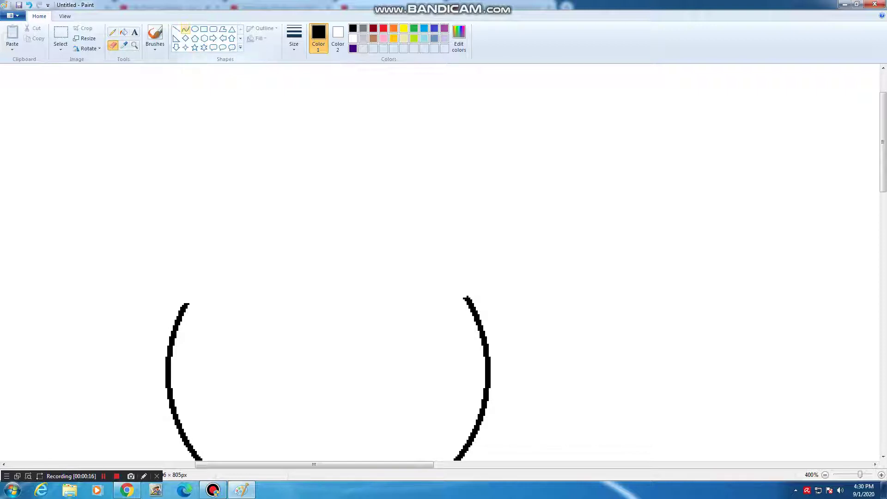
left_click(185, 30)
left_click_drag(187, 302, 289, 85)
left_click_drag(182, 260, 177, 272)
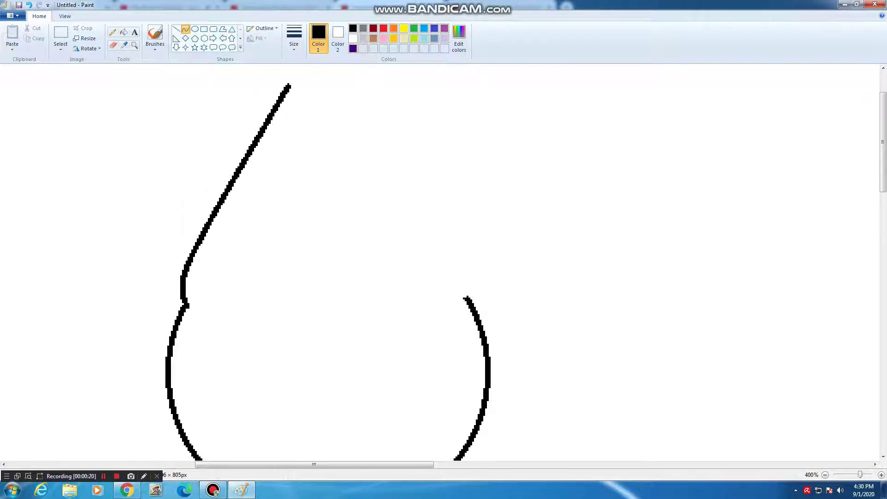
left_click_drag(203, 190, 162, 82)
left_click_drag(287, 81, 318, 75)
left_click_drag(162, 303, 156, 303)
left_click(139, 292)
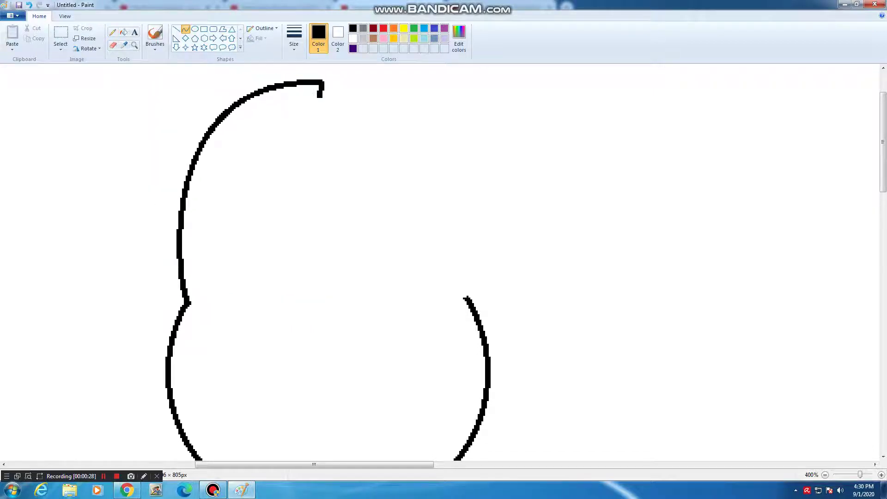
left_click_drag(319, 96, 258, 284)
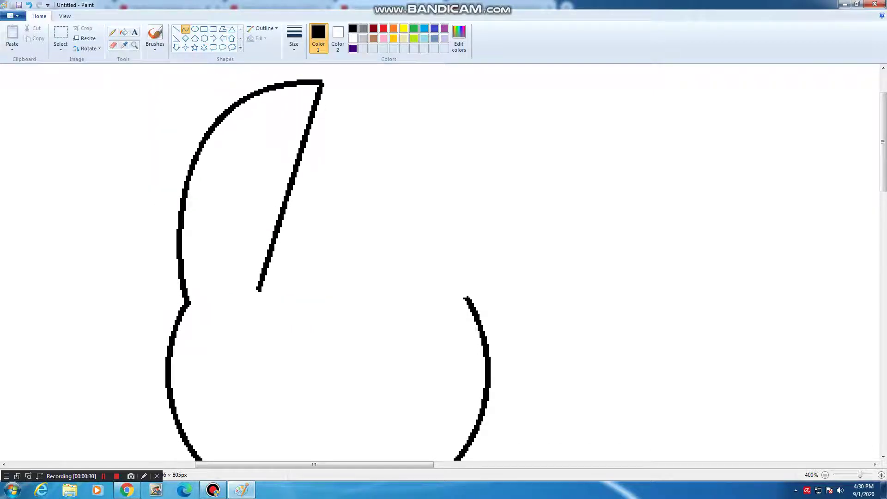
left_click_drag(294, 125, 280, 99)
left_click_drag(253, 236, 241, 271)
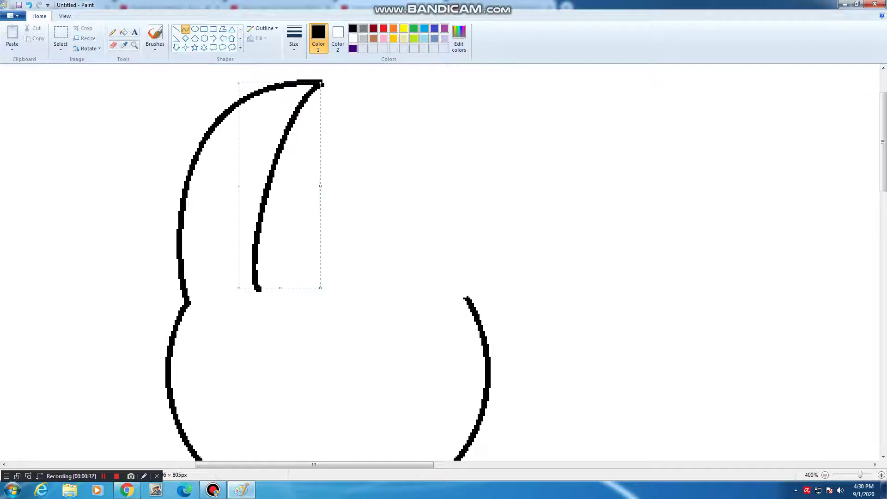
left_click(225, 275)
left_click_drag(259, 229, 375, 75)
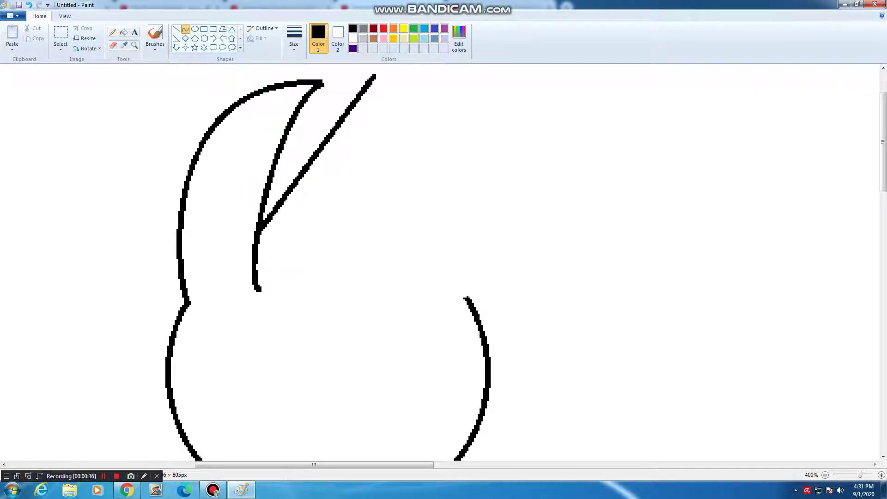
left_click_drag(294, 180, 272, 183)
key("ctrl+z")
key("ctrl+z")
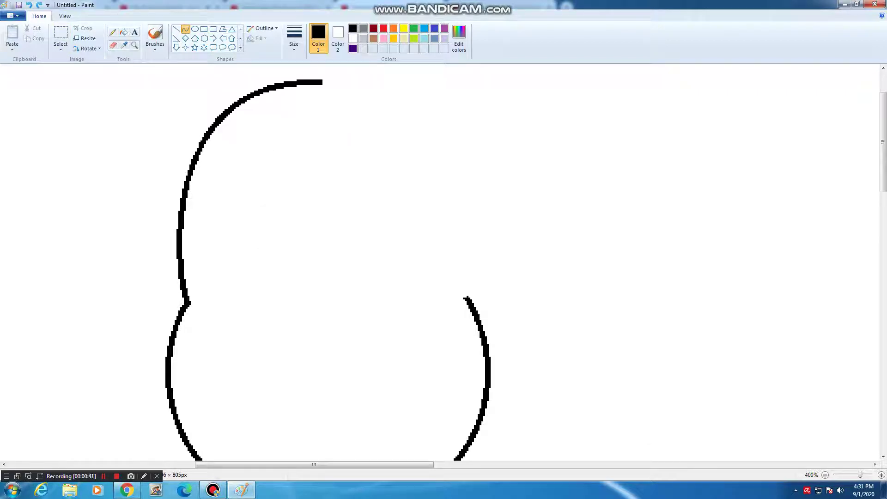
Extend the left spike's tip and draw its curved inner edge down toward the circle's opening.
left_click_drag(320, 83, 342, 88)
left_click_drag(343, 88, 282, 299)
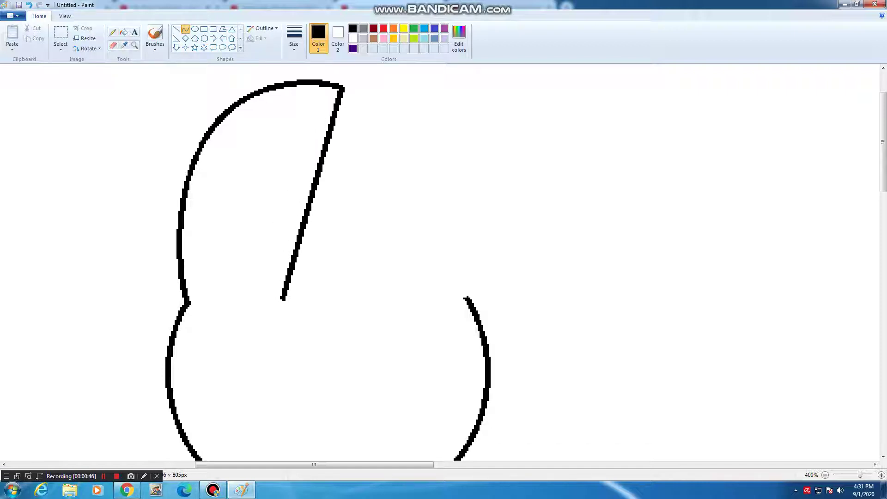
left_click_drag(321, 113, 303, 118)
Draw the middle spike with two curved edges, starting from the lower part of the left spike's inner edge.
left_click_drag(287, 249, 410, 85)
left_click(244, 259)
left_click_drag(317, 211, 300, 185)
left_click_drag(363, 129, 347, 87)
left_click(312, 148)
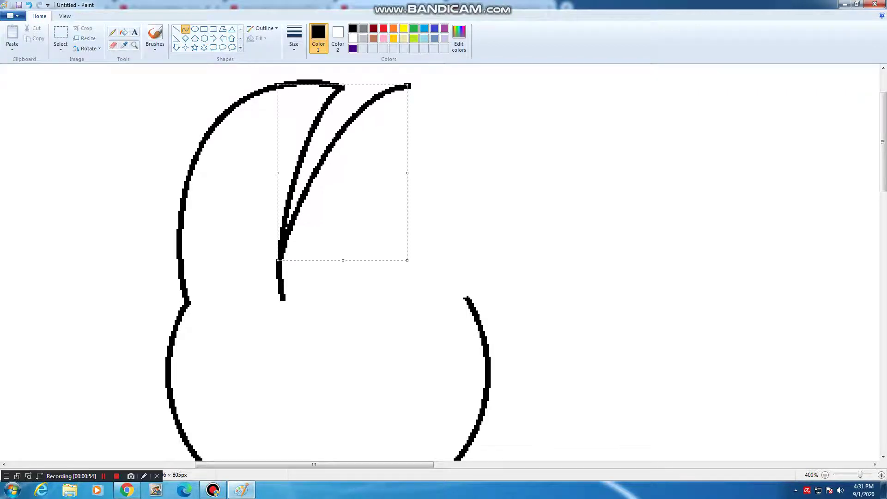
mouse_move(408, 85)
left_mouse_down()
mouse_move(394, 93)
mouse_move(402, 78)
mouse_move(432, 85)
mouse_move(376, 292)
left_mouse_up()
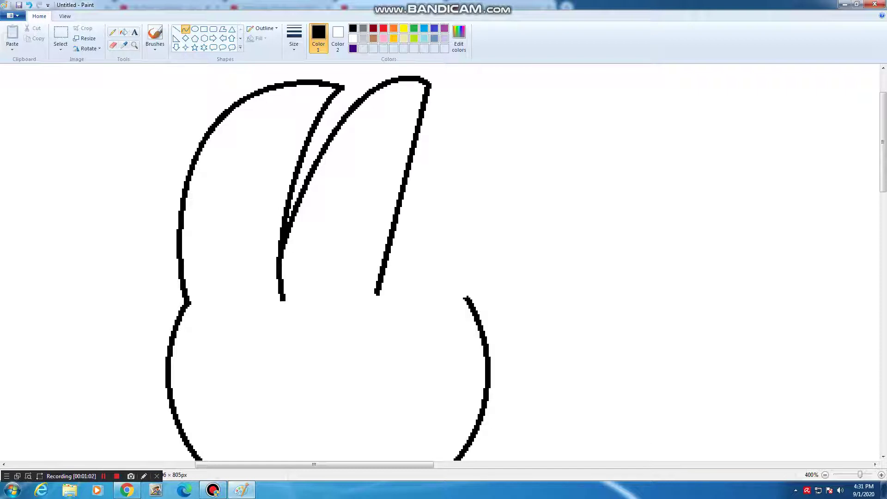
left_click_drag(419, 110, 393, 109)
Draw the right spike with two curved edges, ending at the right end of the circle's opening.
left_click_drag(374, 252, 500, 82)
left_click_drag(392, 203, 404, 165)
left_click_drag(447, 108, 425, 97)
mouse_move(498, 81)
left_mouse_down()
mouse_move(485, 79)
mouse_move(452, 253)
mouse_move(467, 298)
left_mouse_up()
left_click(513, 106)
left_click_drag(478, 145, 464, 140)
left_click_drag(462, 231, 441, 242)
Draw two slightly slanted headband lines across the circle and erase the lower ends of the two spike dividers.
scroll(338, 263, "down", 3)
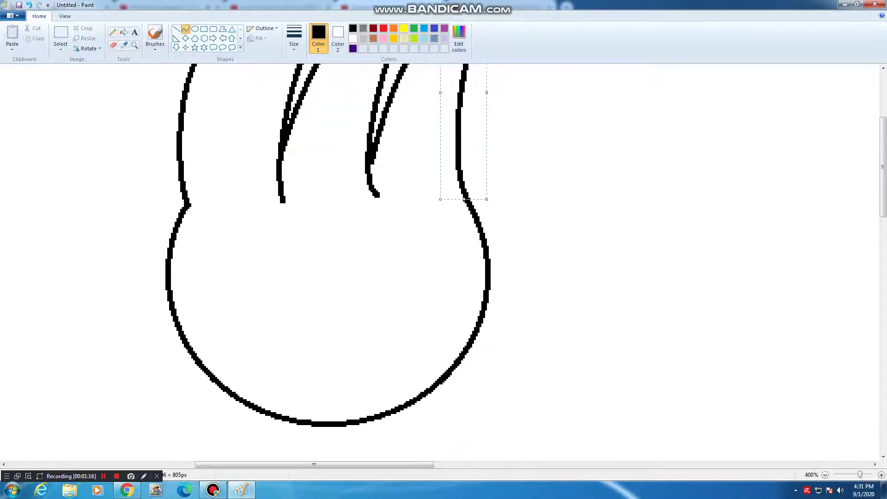
left_click(176, 29)
left_click_drag(181, 221, 474, 211)
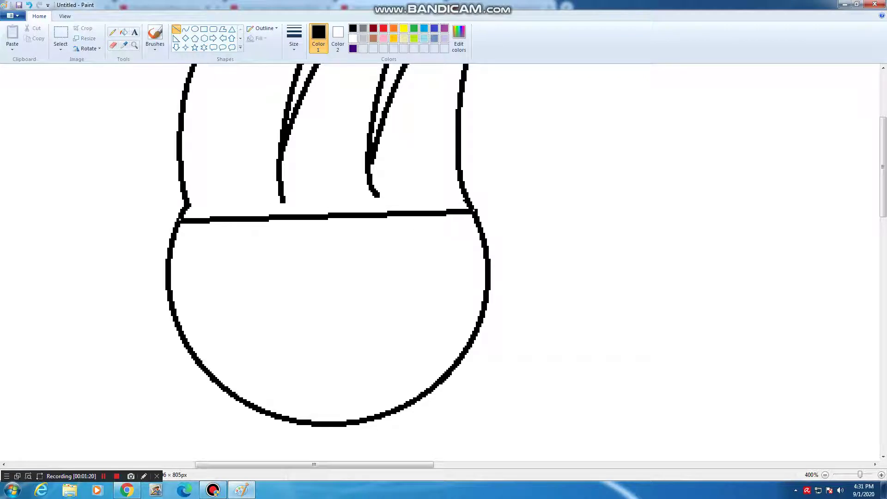
left_click_drag(190, 347, 471, 340)
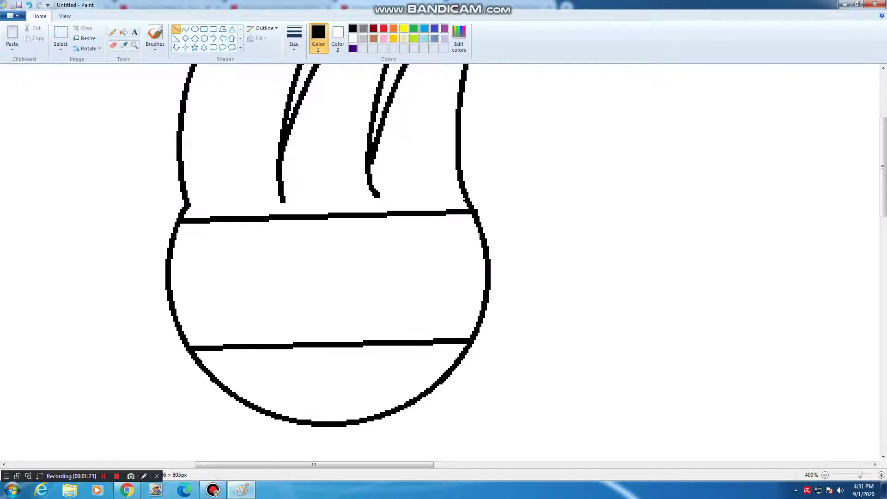
left_click(112, 45)
mouse_move(270, 188)
left_mouse_down()
mouse_move(317, 195)
mouse_move(375, 190)
mouse_move(272, 185)
mouse_move(376, 181)
left_mouse_up()
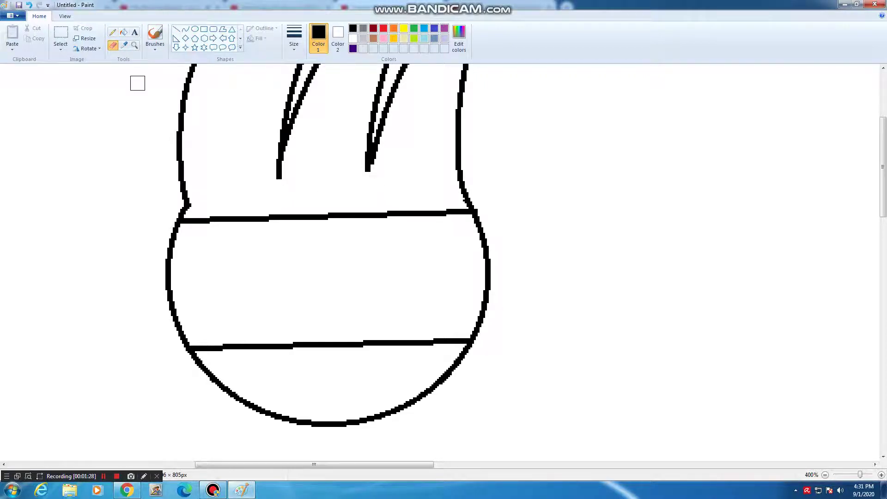
Draw the wavy upper edge of a headband tail with two curves extending left from the upper headband line.
left_click(176, 29)
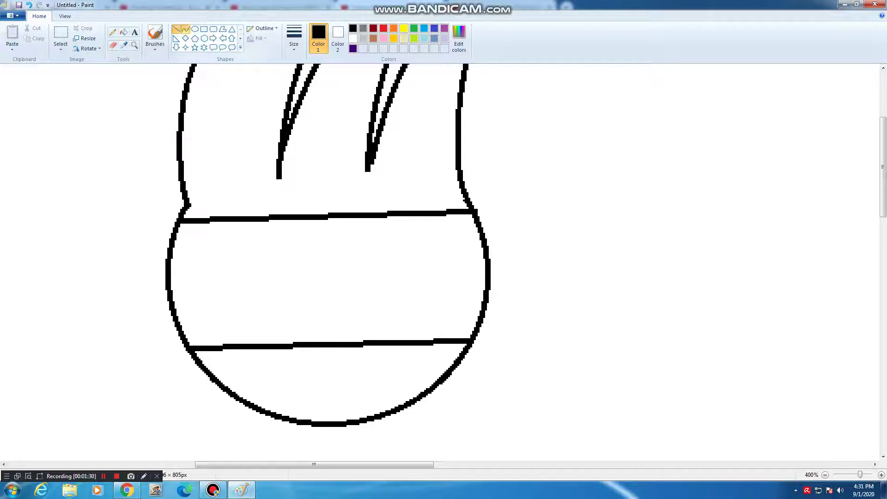
left_click_drag(315, 465, 257, 464)
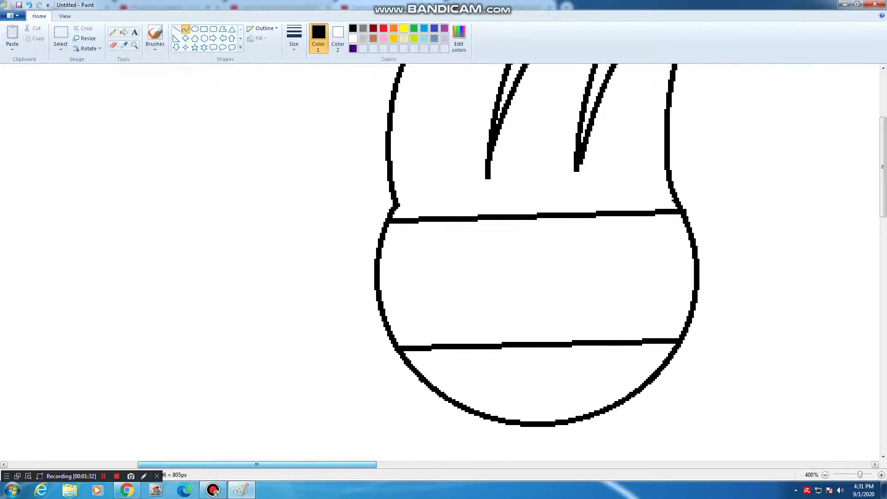
mouse_move(386, 221)
left_mouse_down()
mouse_move(329, 215)
mouse_move(291, 236)
left_mouse_up()
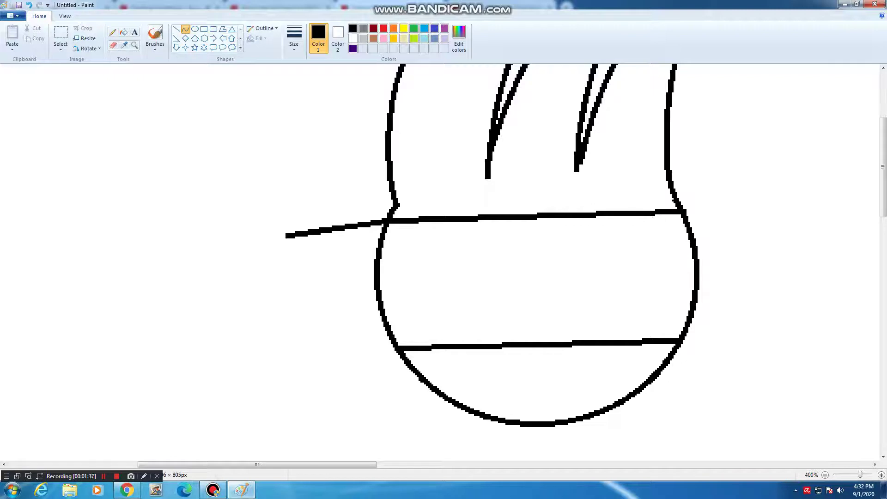
left_click_drag(372, 221, 382, 201)
left_click_drag(319, 222, 240, 250)
left_click(290, 254)
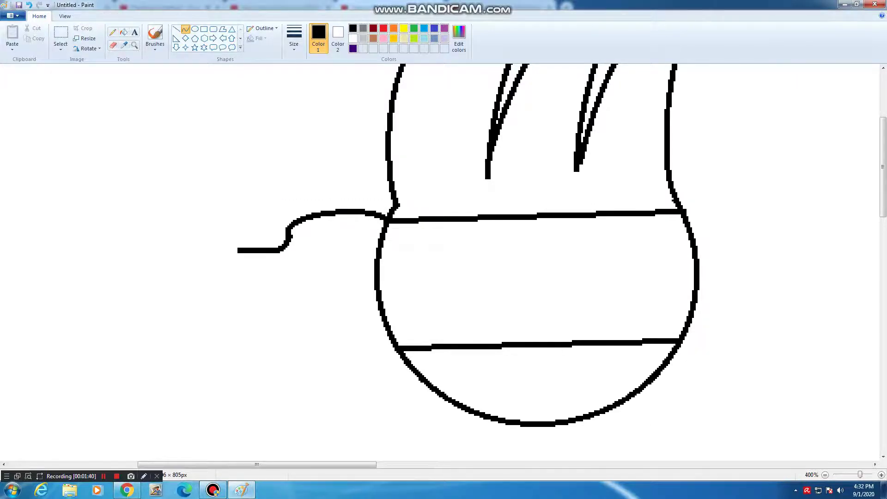
left_click(241, 259)
left_click_drag(238, 252, 259, 301)
left_click(254, 307)
right_click(253, 296)
left_click(277, 302)
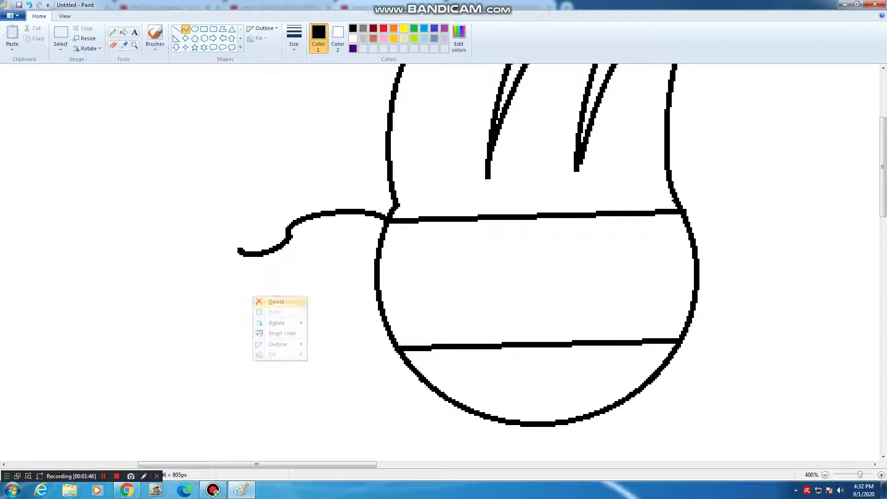
Draw a curved end on the headband tail, running from its outer tip down toward the circle.
left_click_drag(238, 252, 293, 312)
left_click(237, 299)
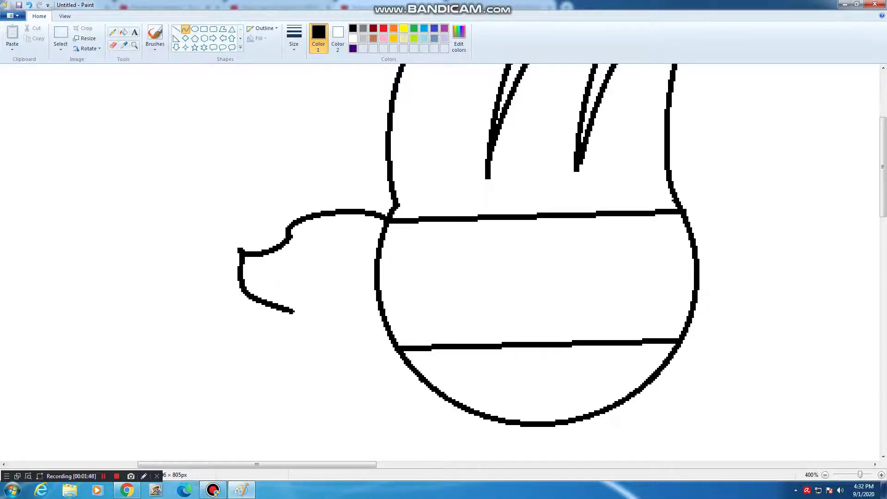
left_click(275, 318)
left_click(317, 306)
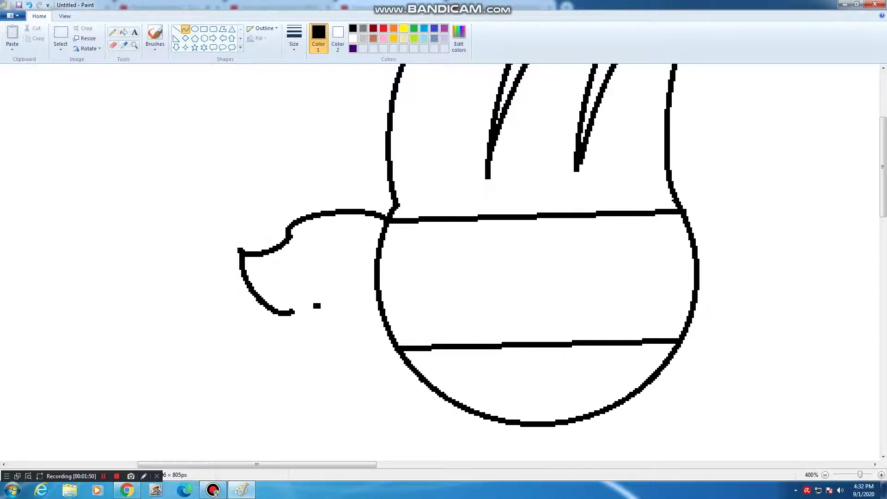
right_click(316, 307)
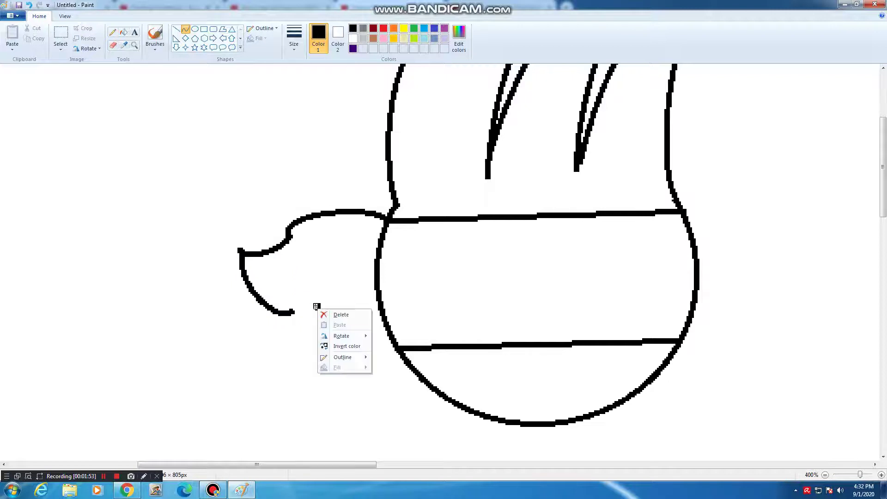
left_click(341, 315)
Close the upper headband tail with a curved lower edge joining the circle's left side.
mouse_move(292, 312)
left_mouse_down()
mouse_move(363, 264)
mouse_move(375, 271)
left_mouse_up()
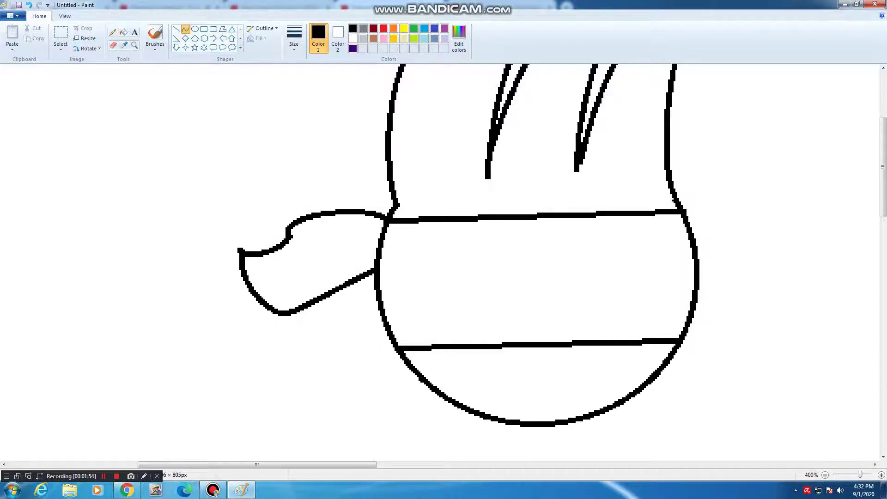
mouse_move(319, 288)
left_mouse_down()
mouse_move(304, 295)
mouse_move(312, 287)
left_mouse_up()
left_click_drag(338, 272, 347, 264)
left_click(346, 250)
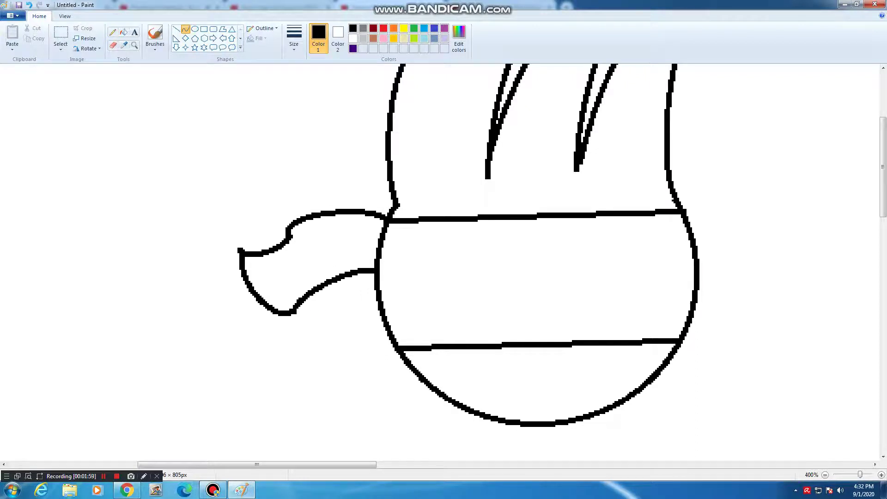
Draw a second, pointed headband tail with curved edges below the first, ending at the circle's lower left side.
mouse_move(292, 313)
left_mouse_down()
mouse_move(252, 357)
mouse_move(287, 334)
mouse_move(383, 337)
left_mouse_up()
left_click_drag(296, 353, 344, 362)
key("Escape")
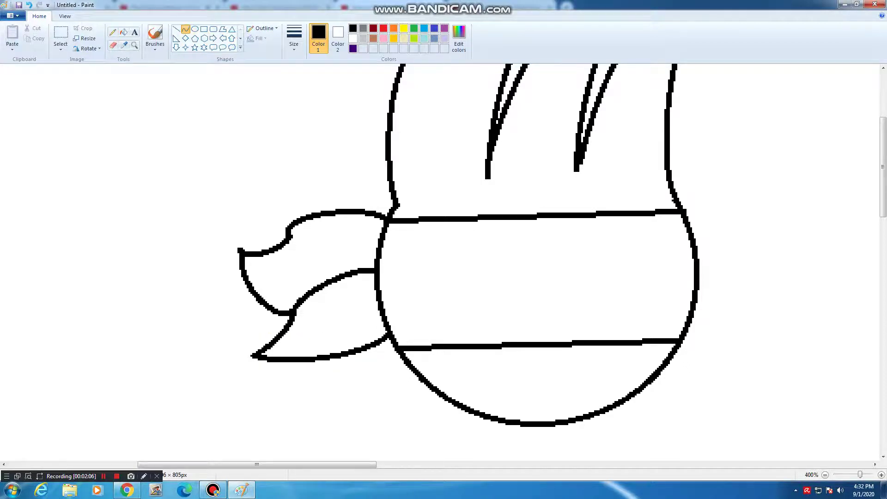
Draw two circles of similar size side by side between the headband lines as the eyes.
left_click(195, 29)
left_click_drag(419, 246, 508, 332)
left_click_drag(463, 290, 474, 283)
left_click_drag(519, 327, 537, 345)
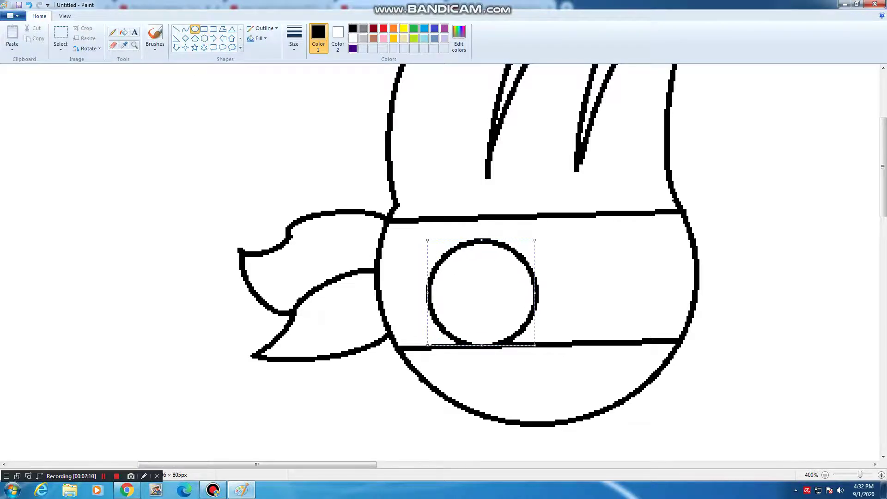
left_click_drag(483, 293, 483, 284)
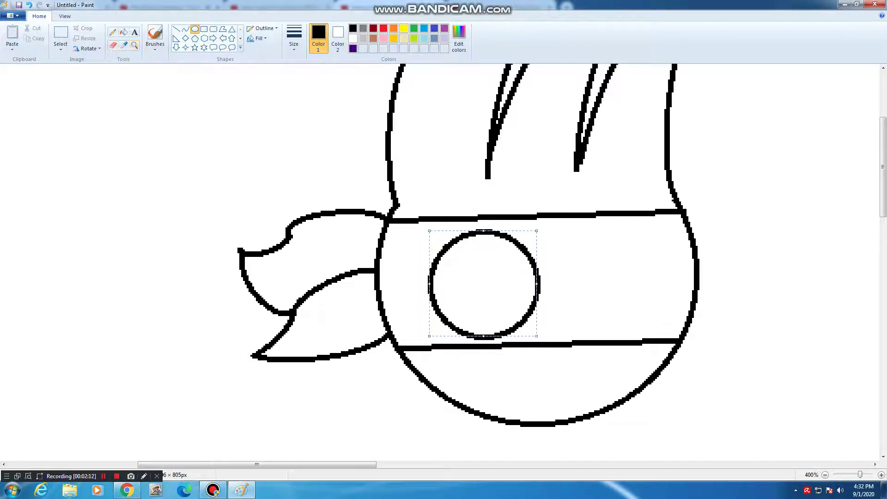
left_click_drag(552, 228, 653, 336)
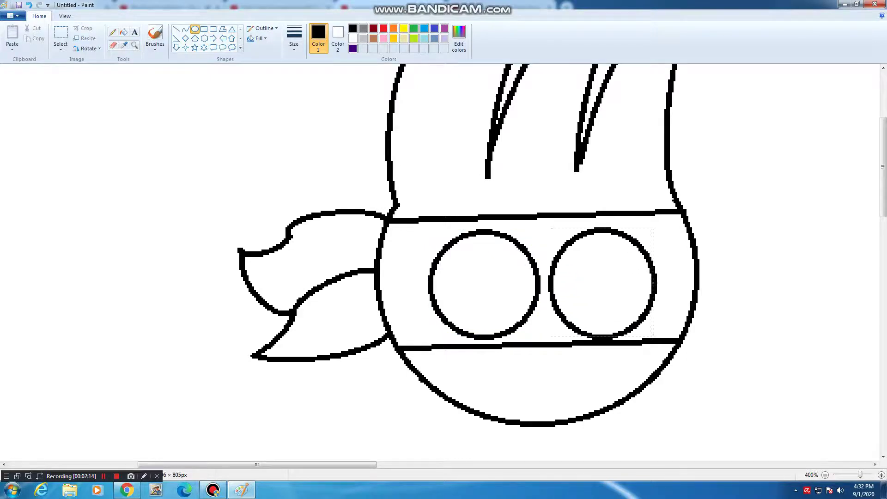
left_click_drag(602, 283, 593, 283)
Erase the tops of both eyes and close them with straight lines slanting down toward the centre.
left_click(112, 45)
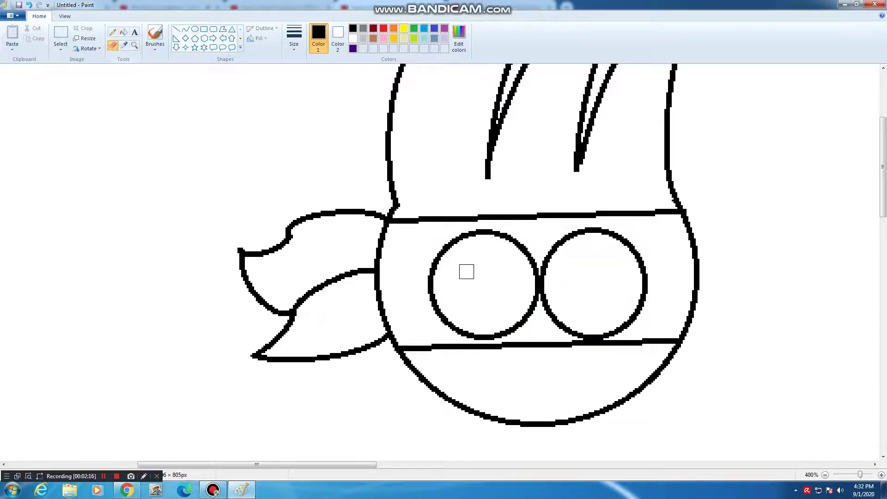
left_click_drag(438, 257, 463, 250)
mouse_move(538, 280)
left_mouse_down()
mouse_move(616, 255)
mouse_move(630, 242)
mouse_move(589, 236)
mouse_move(553, 257)
mouse_move(491, 235)
mouse_move(449, 245)
mouse_move(541, 292)
mouse_move(641, 259)
left_mouse_up()
left_click(176, 29)
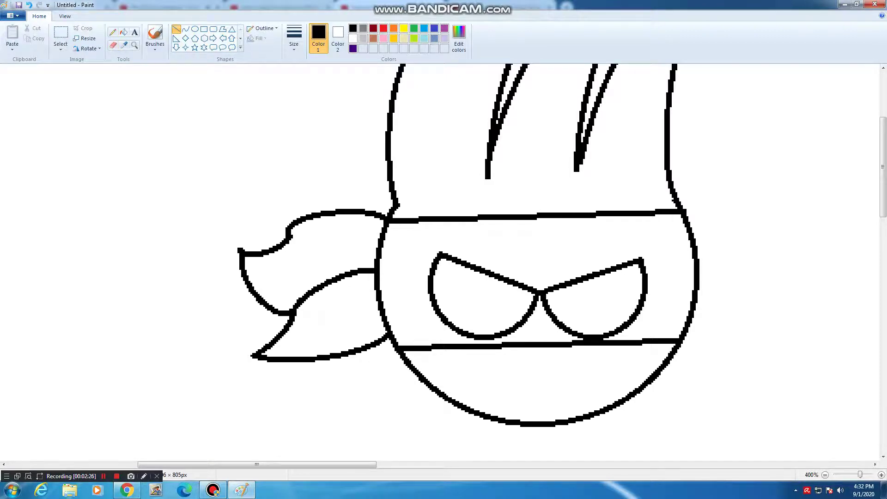
Draw a narrow upright oval pupil in the left eye and erase the part above the slanted lid.
left_click(195, 29)
left_click_drag(520, 245, 539, 316)
left_click_drag(530, 281, 519, 281)
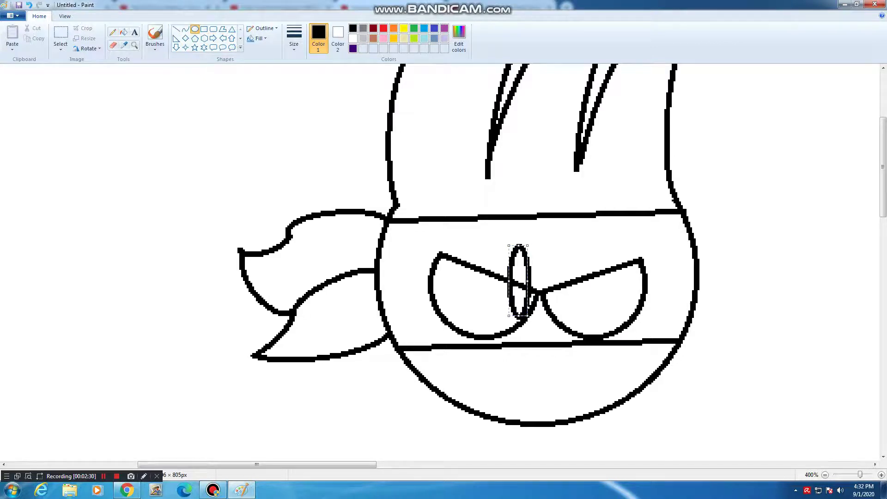
left_click(112, 45)
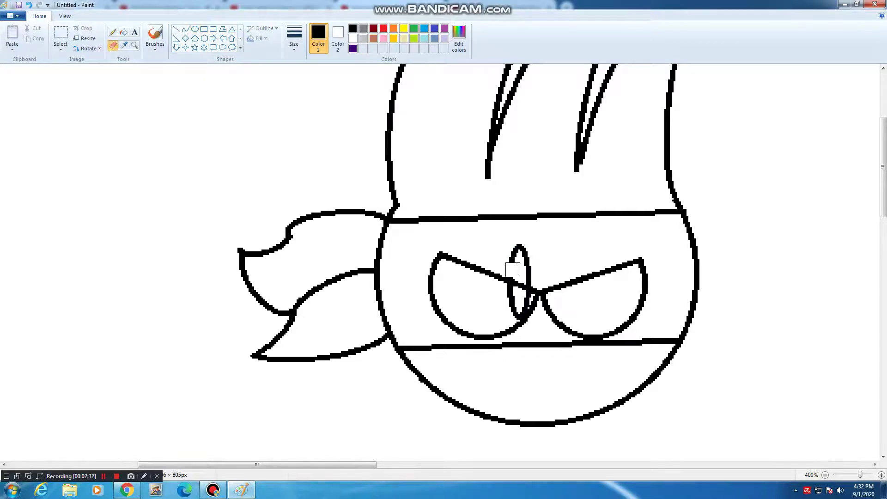
mouse_move(513, 269)
left_mouse_down()
mouse_move(535, 275)
mouse_move(516, 253)
left_mouse_up()
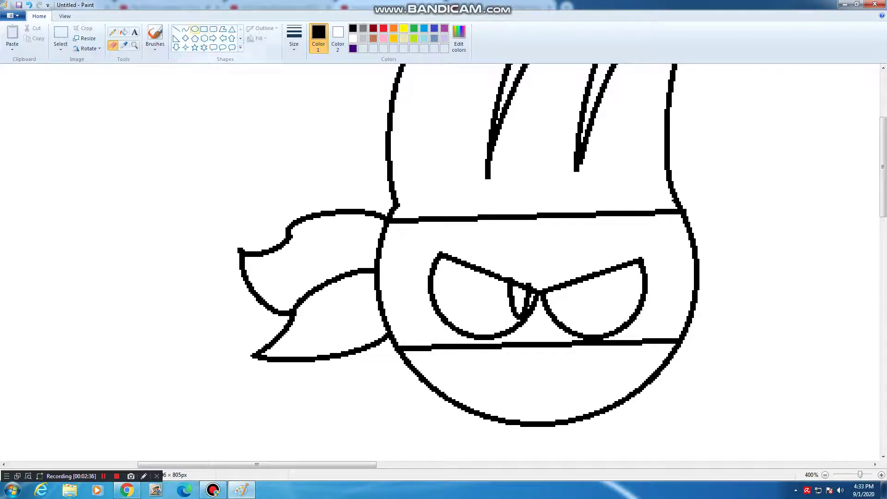
Draw a matching narrow oval pupil at the right eye's outer side and erase the part above the lid.
left_click(195, 29)
mouse_move(617, 234)
left_mouse_down()
mouse_move(646, 312)
mouse_move(636, 312)
left_mouse_up()
mouse_move(627, 276)
left_mouse_down()
mouse_move(609, 254)
mouse_move(630, 244)
left_mouse_up()
left_click(113, 45)
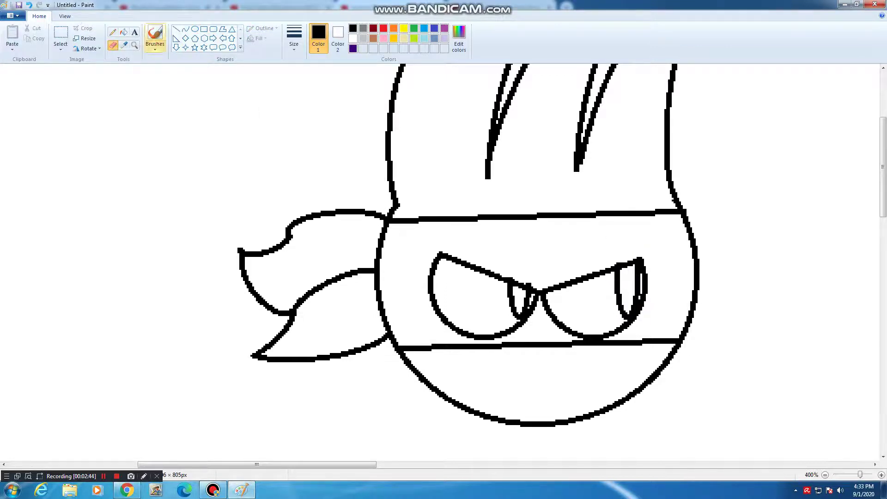
Fill the pupils of both eyes with black.
left_click(123, 32)
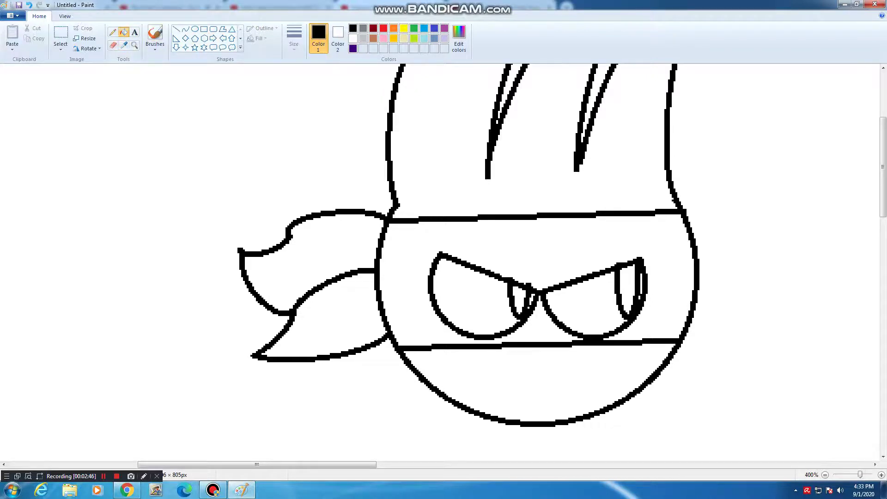
left_click(519, 301)
left_click(627, 287)
Draw a small downward-curving arc as a frowning mouth in the left part of the face below the headband.
scroll(536, 278, "down", 5)
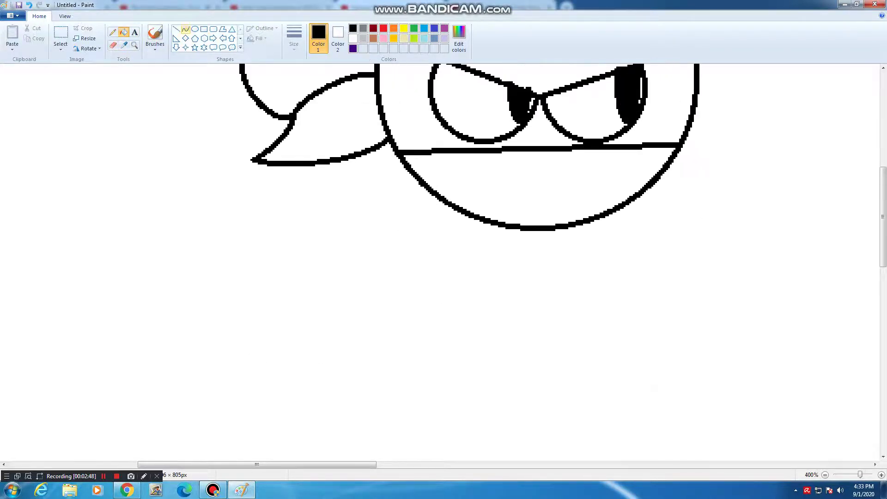
left_click(186, 30)
mouse_move(467, 193)
left_mouse_down()
mouse_move(509, 195)
mouse_move(480, 181)
left_mouse_up()
left_click(499, 183)
Draw the left arm's upper edge as two straight lines bent at the elbow from the chin, ending in a round fist.
left_click(176, 29)
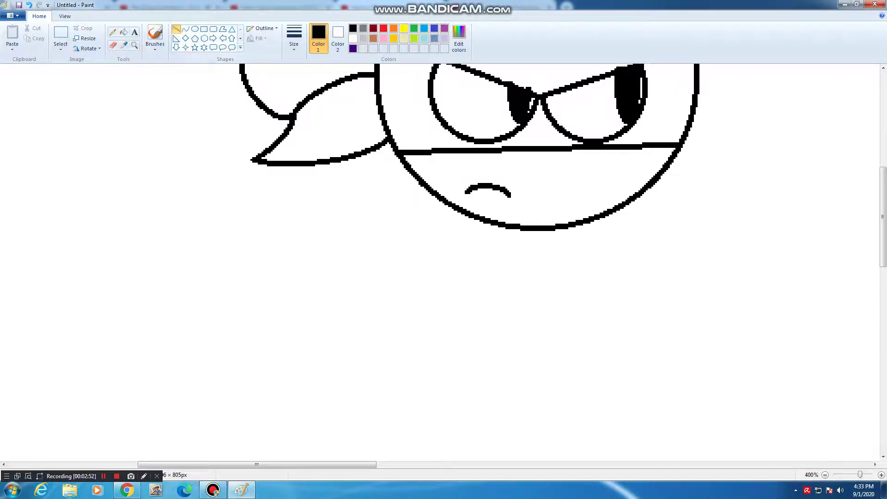
scroll(469, 148, "down", 2)
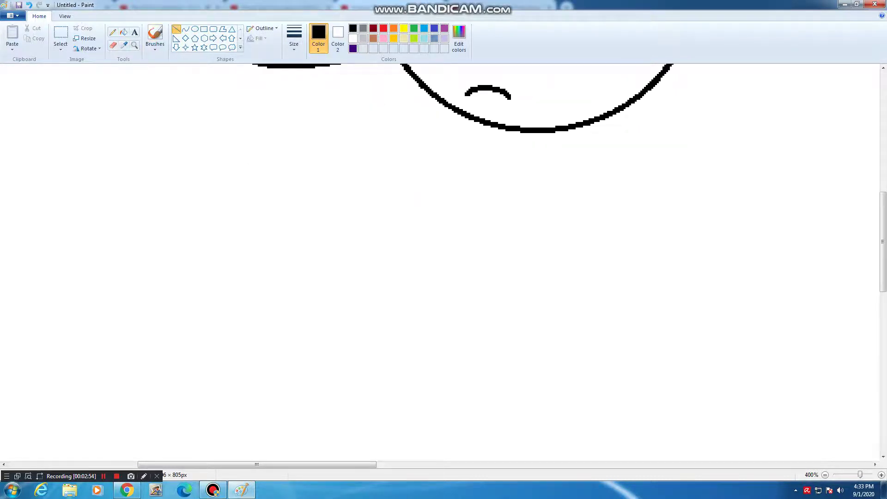
mouse_move(491, 124)
left_mouse_down()
mouse_move(362, 214)
mouse_move(431, 234)
mouse_move(429, 251)
left_mouse_up()
left_click_drag(329, 188, 431, 252)
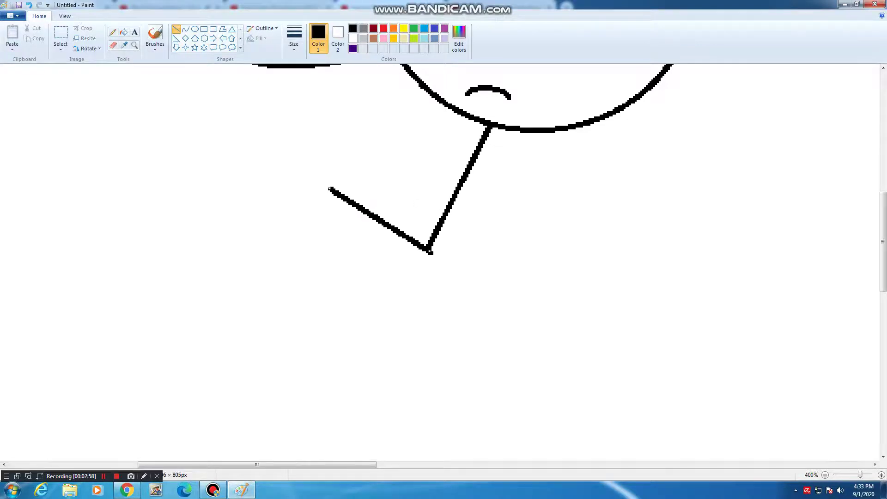
left_click(195, 29)
left_click_drag(254, 147, 334, 222)
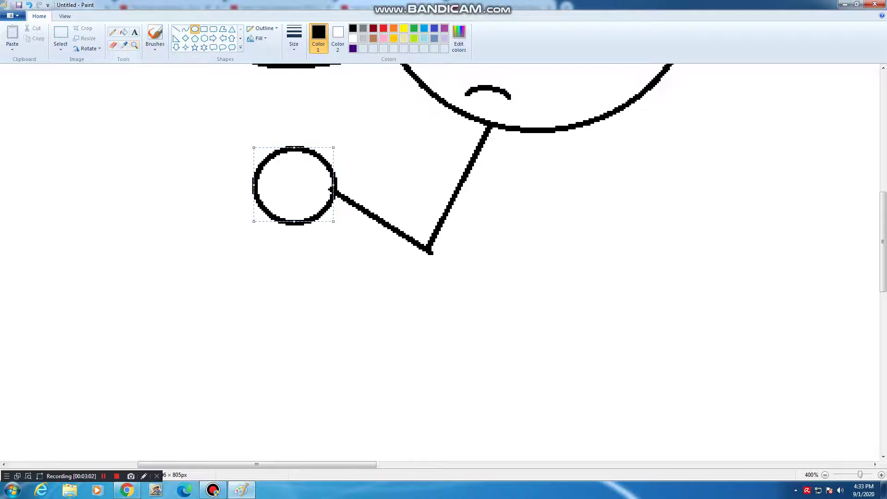
Draw the left arm's lower edge parallel to the first, and a nearly vertical line from the armpit as the torso's side.
left_click(176, 29)
mouse_move(318, 219)
left_mouse_down()
mouse_move(455, 292)
mouse_move(432, 298)
left_mouse_up()
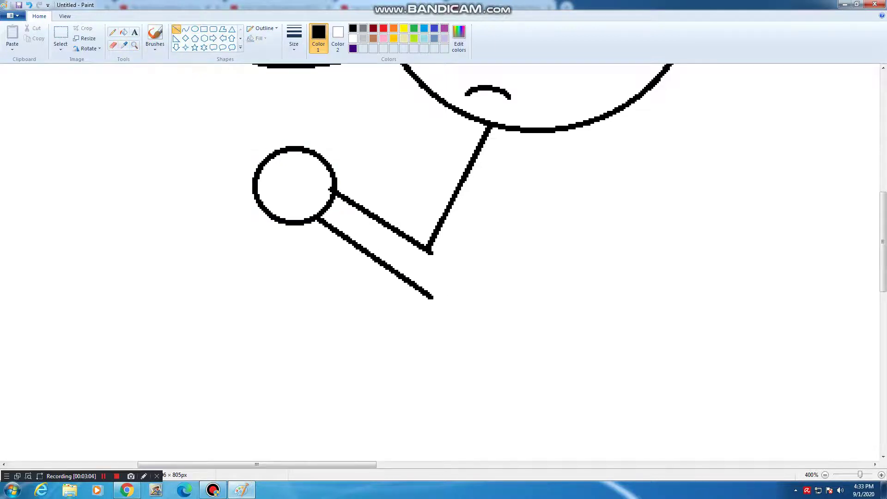
mouse_move(510, 152)
left_mouse_down()
mouse_move(461, 259)
mouse_move(430, 297)
left_mouse_up()
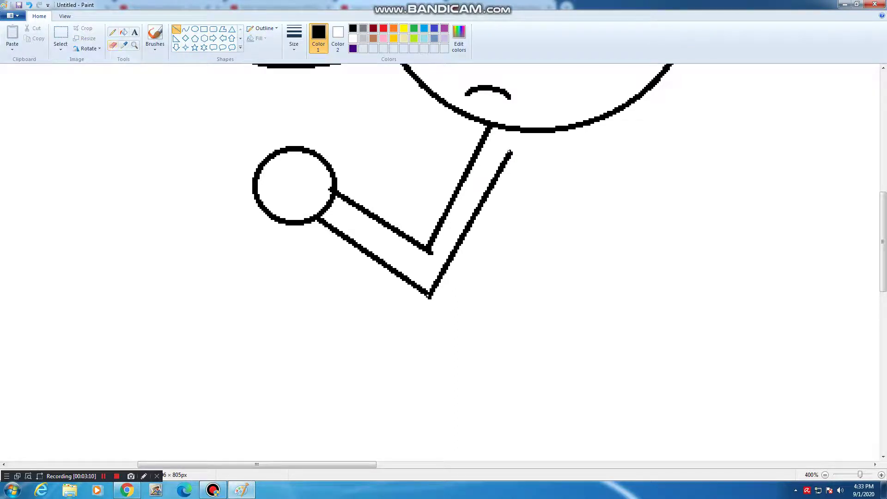
left_click_drag(511, 153, 525, 319)
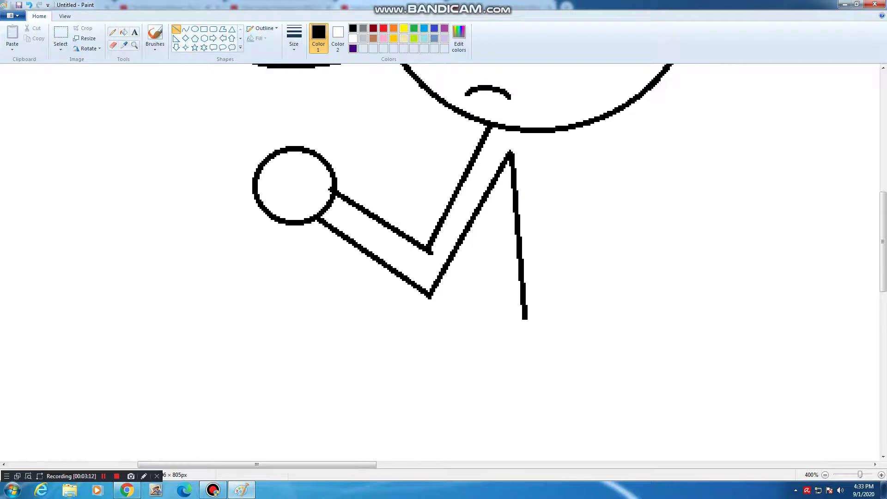
Erase the fist's outline inside the left forearm and add straight lines for the torso's bottom edge and the elbow seam.
left_click(113, 45)
left_click_drag(319, 203, 330, 205)
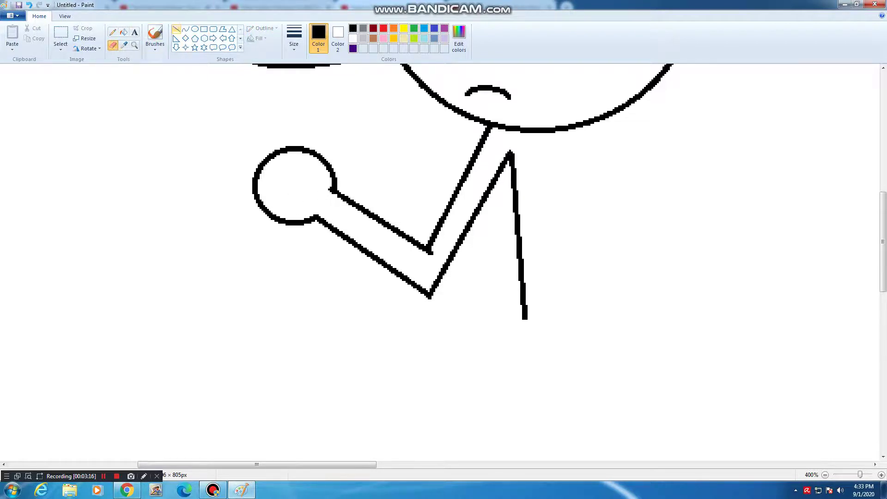
left_click(176, 29)
left_click_drag(524, 319, 586, 311)
left_click_drag(430, 249, 431, 295)
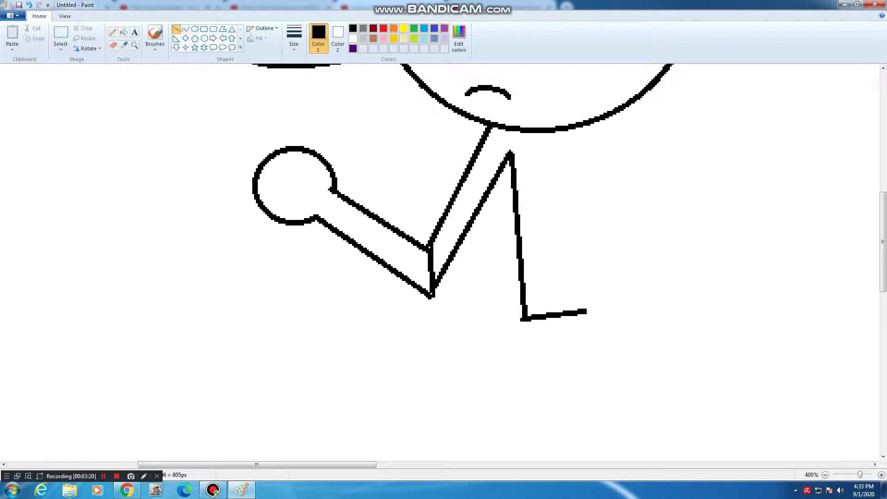
Draw the right arm with parallel straight lines going down from the head and bending at the elbow across the torso.
left_click_drag(581, 125, 615, 237)
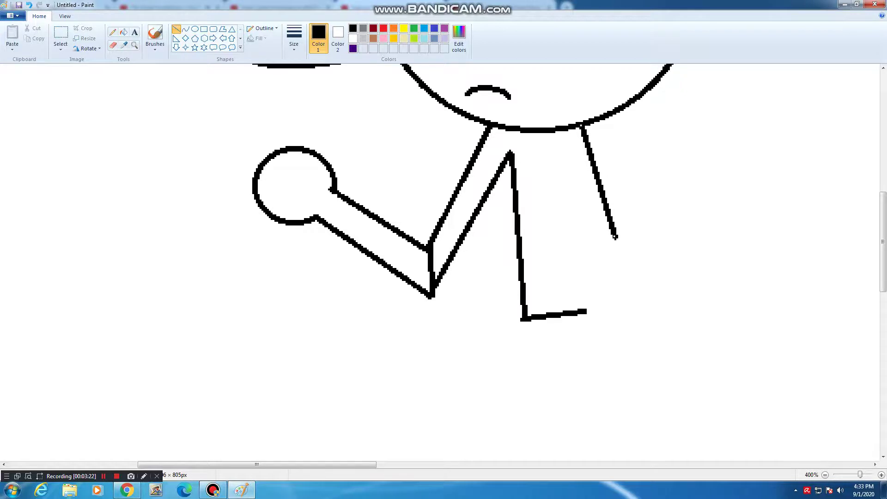
mouse_move(567, 125)
left_mouse_down()
mouse_move(592, 252)
mouse_move(449, 332)
left_mouse_up()
left_click_drag(619, 236, 454, 377)
mouse_move(619, 235)
left_mouse_down()
mouse_move(616, 265)
mouse_move(620, 252)
left_mouse_up()
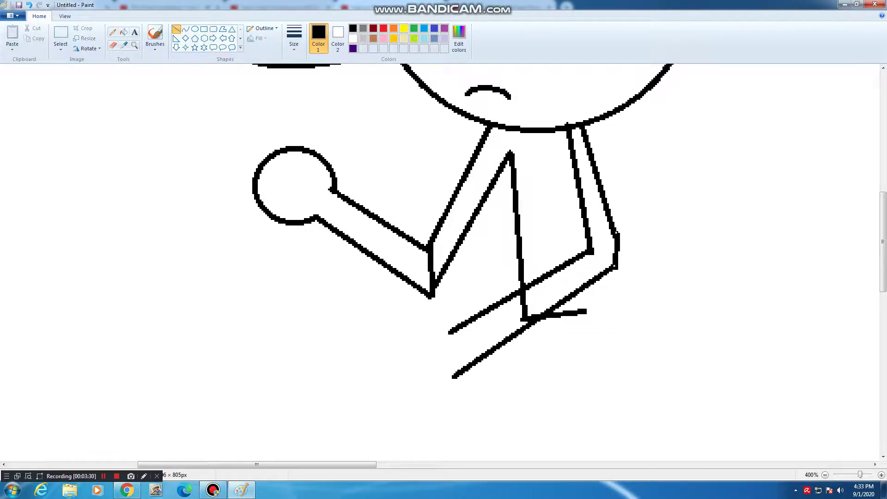
Erase the torso lines inside the crossing forearm and draw a short seam line across its elbow.
left_click(112, 45)
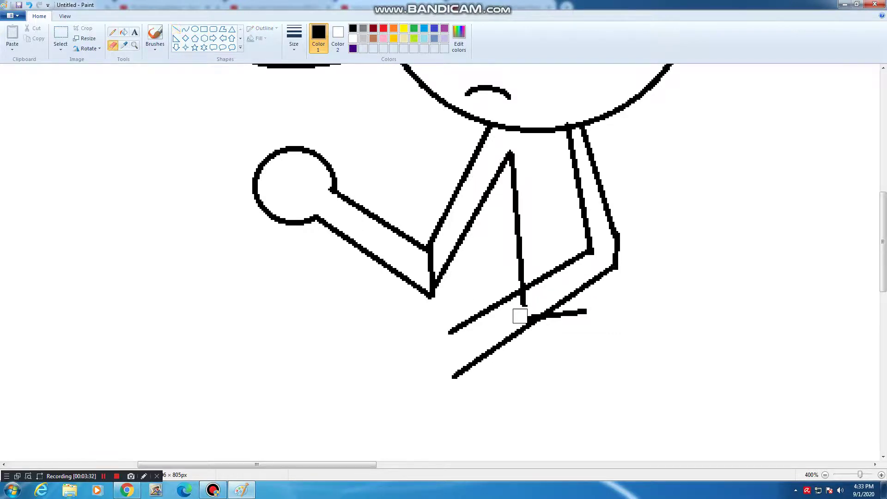
left_click_drag(524, 315, 526, 303)
left_click(176, 29)
left_click_drag(591, 251, 615, 267)
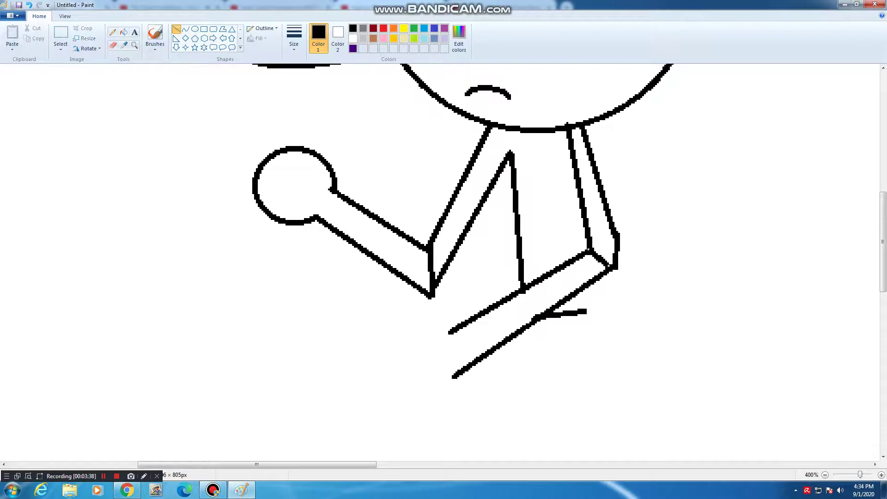
Draw a circular fist at the end of the crossing forearm and erase its outline where the forearm joins.
left_click(194, 29)
left_click_drag(370, 314, 457, 395)
left_click(112, 44)
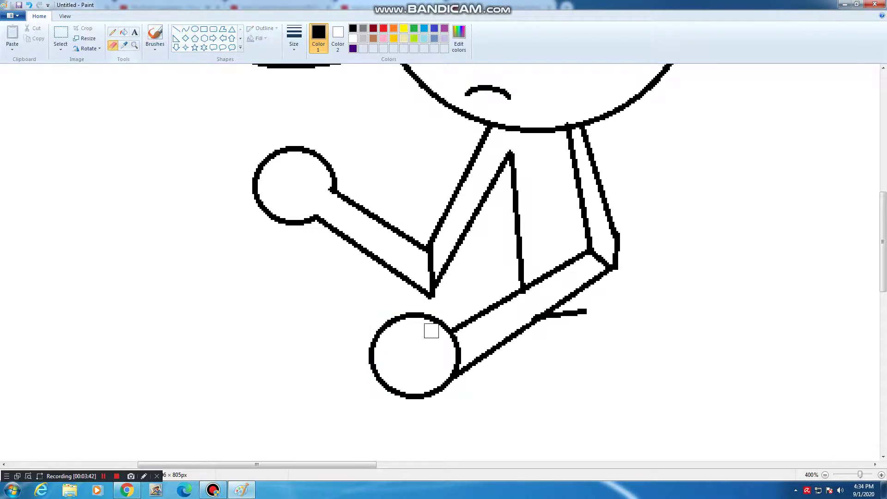
mouse_move(439, 358)
left_mouse_down()
mouse_move(447, 366)
mouse_move(452, 344)
left_mouse_up()
Close the torso's lower right corner with a short vertical line below the crossing forearm.
left_click(176, 29)
left_click(176, 30)
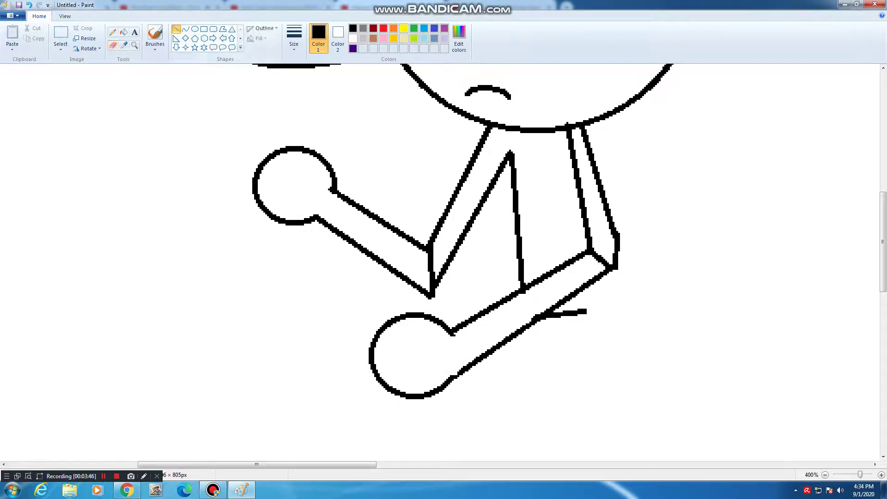
left_click_drag(599, 276, 596, 309)
Draw the standing leg below the torso as two parallel lines bent at the knee.
scroll(596, 308, "down", 2)
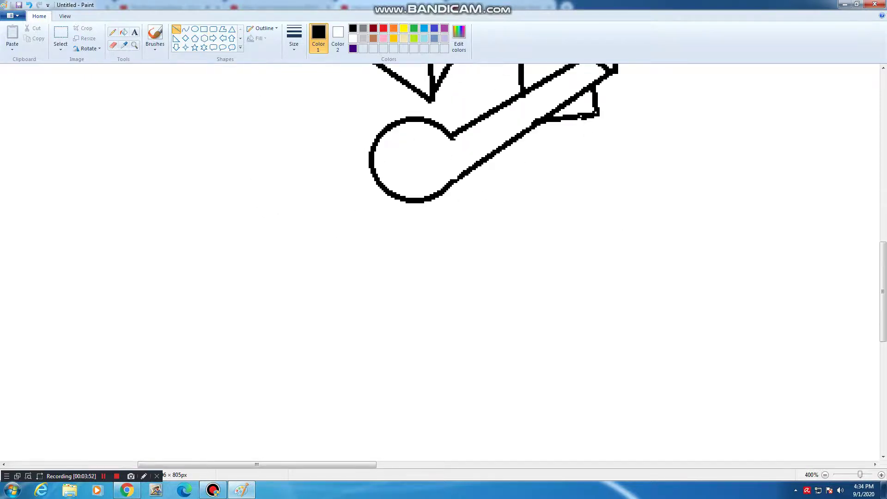
mouse_move(503, 148)
left_mouse_down()
mouse_move(453, 267)
mouse_move(467, 452)
left_mouse_up()
scroll(467, 352, "down", 3)
mouse_move(478, 163)
left_mouse_down()
mouse_move(494, 361)
mouse_move(498, 352)
left_mouse_up()
scroll(498, 351, "up", 3)
left_click_drag(479, 263, 542, 142)
scroll(544, 138, "up", 3)
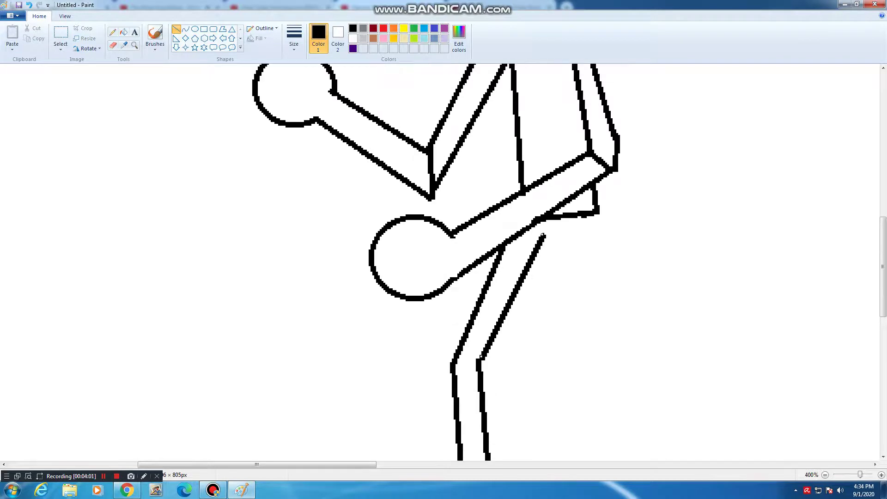
Draw the kicking leg as two long parallel lines rising to the right from the hip, slightly bent at the knee and closed at the ankle.
right_click(590, 244)
key("Escape")
mouse_move(543, 236)
left_mouse_down()
mouse_move(616, 234)
mouse_move(789, 202)
mouse_move(599, 229)
left_mouse_up()
left_click_drag(257, 464, 323, 464)
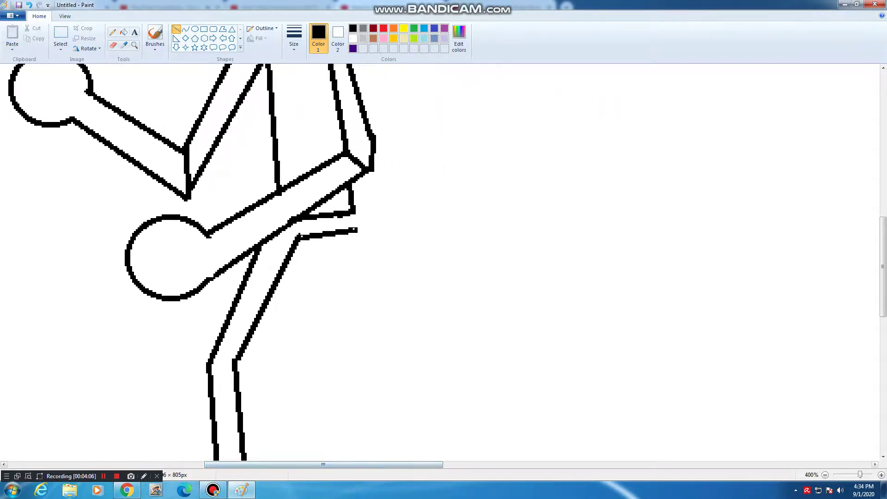
mouse_move(351, 210)
left_mouse_down()
mouse_move(754, 89)
mouse_move(809, 83)
mouse_move(594, 158)
mouse_move(835, 132)
left_mouse_up()
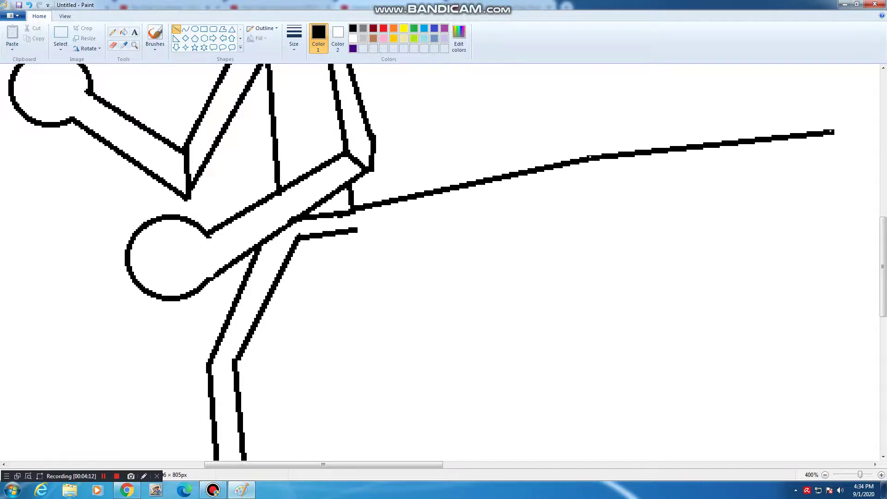
left_click_drag(358, 230, 835, 160)
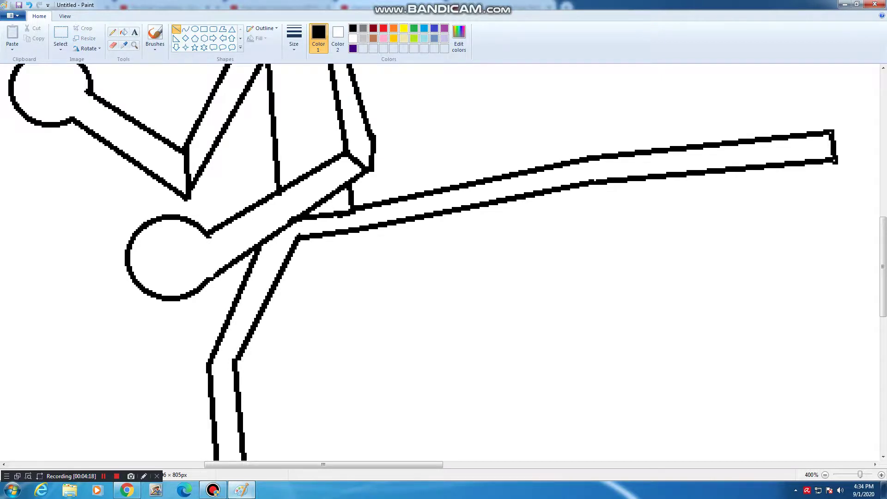
Draw a pointed shoe with straight lines at the end of the kicking leg, toe pointing up.
left_click_drag(295, 465, 394, 465)
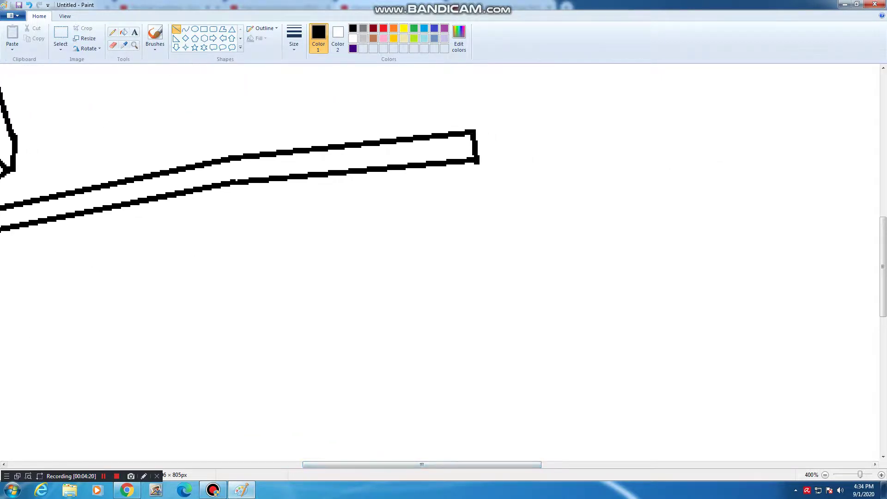
left_click_drag(475, 134, 527, 79)
left_click_drag(477, 161, 536, 154)
left_click_drag(527, 81, 535, 157)
scroll(534, 156, "down", 1)
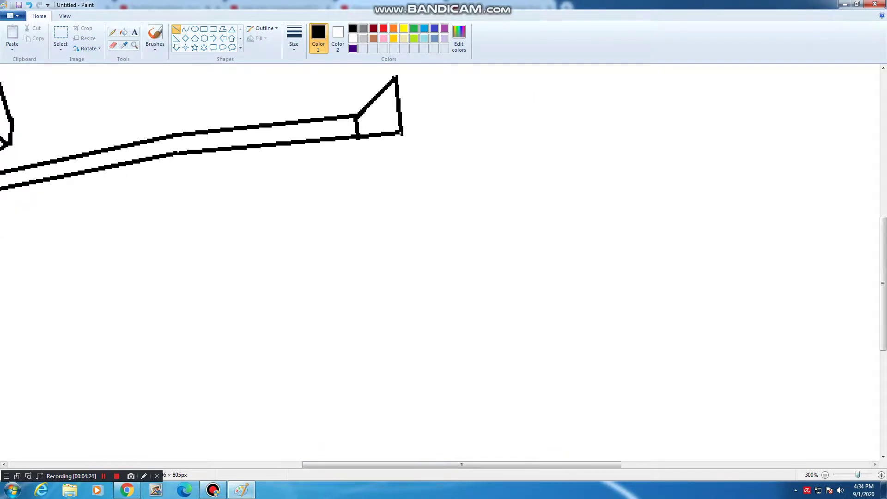
Draw a matching pointed shoe with straight lines at the bottom of the standing leg, toe pointing left.
left_click_drag(444, 465, 264, 465)
scroll(406, 277, "up", 1)
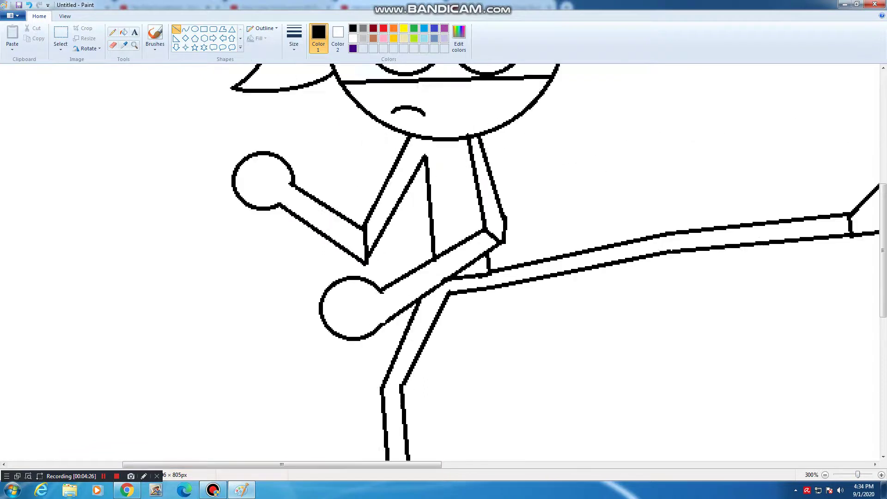
scroll(407, 277, "down", 2)
mouse_move(393, 330)
left_mouse_down()
mouse_move(356, 355)
mouse_move(419, 357)
left_mouse_up()
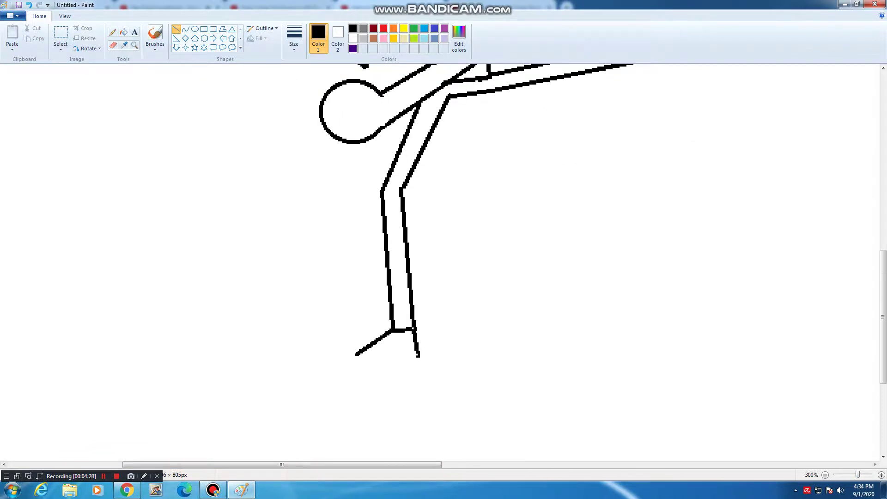
left_click_drag(356, 355, 419, 355)
Erase the top of the right arm's inner line just below the head.
scroll(441, 261, "up", 5)
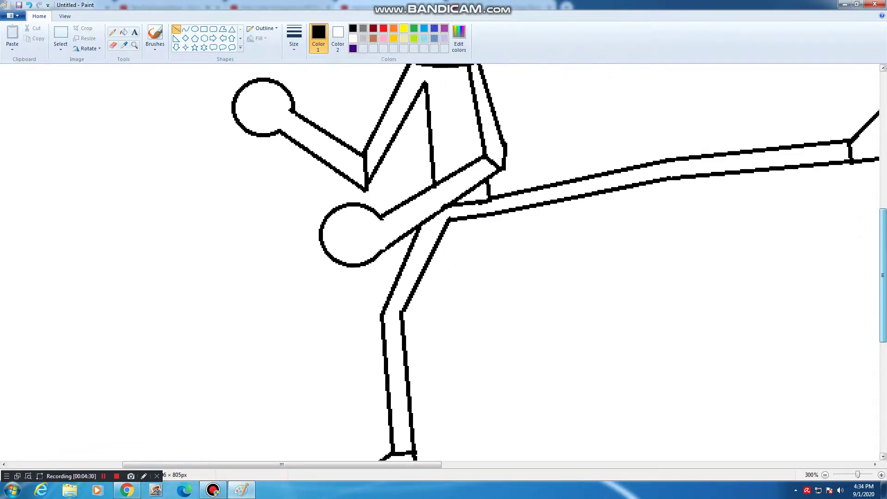
left_click(113, 45)
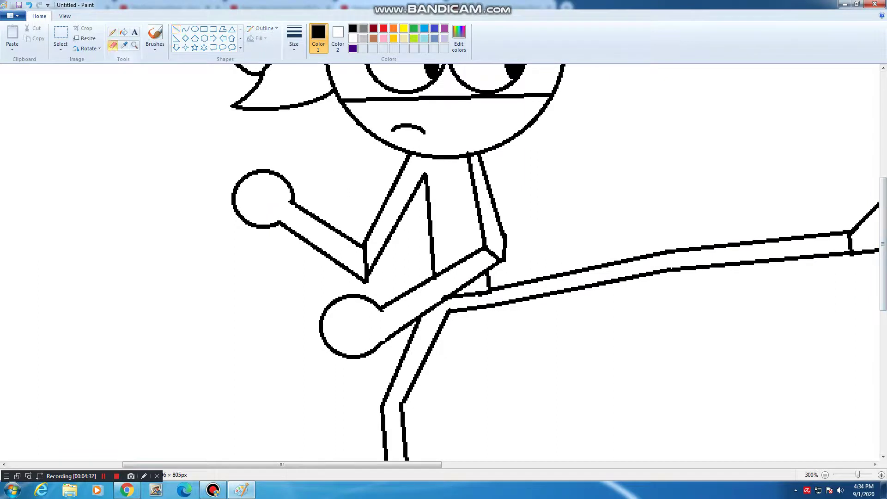
left_click_drag(469, 168, 468, 158)
Draw a curling wave crest across the upper torso with curves joining the torso's left and right sides.
left_click(185, 29)
mouse_move(430, 200)
left_mouse_down()
mouse_move(441, 182)
mouse_move(459, 179)
mouse_move(433, 186)
mouse_move(446, 162)
mouse_move(463, 162)
mouse_move(451, 213)
mouse_move(453, 187)
mouse_move(466, 177)
mouse_move(457, 176)
left_mouse_up()
left_click(468, 173)
left_click(453, 187)
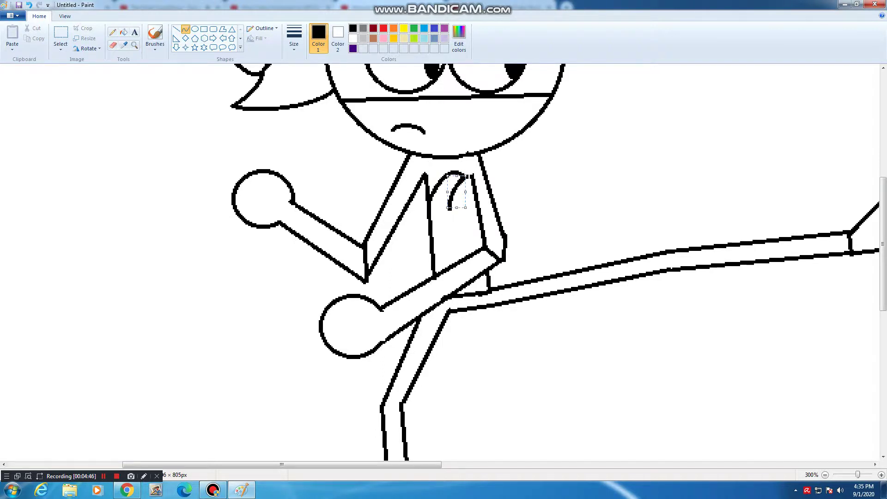
left_click(462, 166)
left_click_drag(456, 211, 471, 225)
Fill the torso area below the wave crest with light blue.
left_click(123, 32)
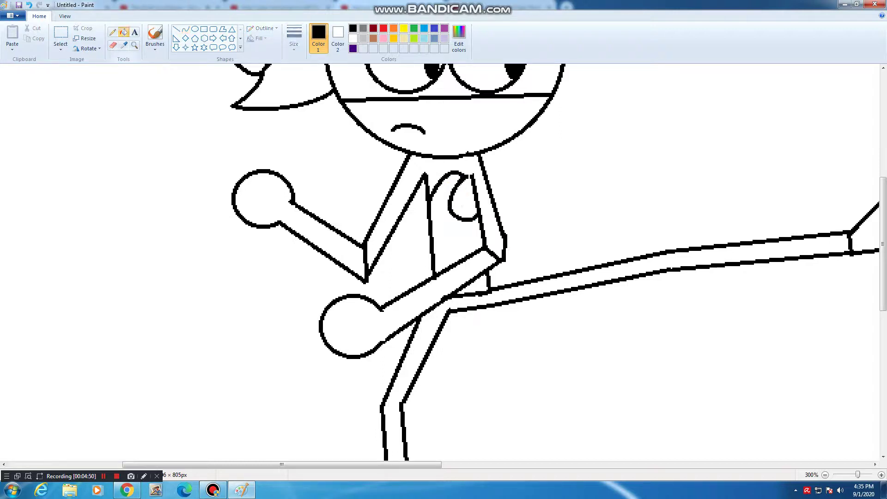
left_click(424, 38)
left_click(456, 240)
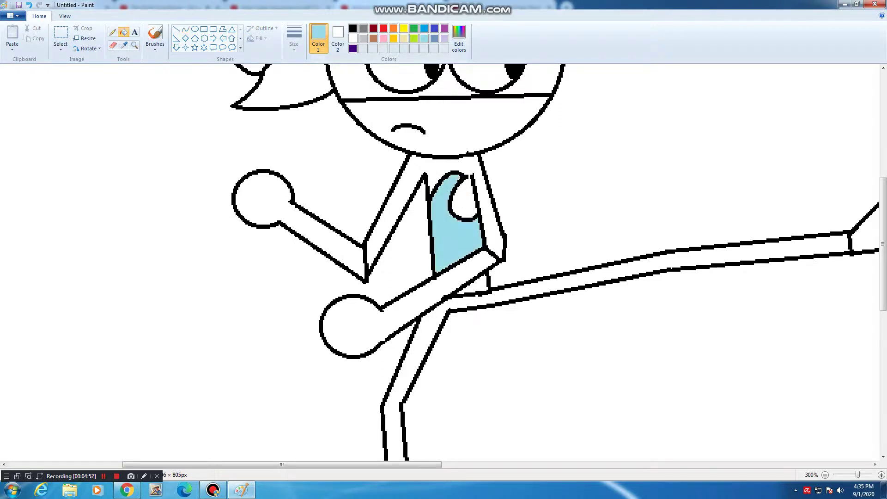
Check the colours in the YouTube reference video in Chrome, return to Paint and fill both shoes and the torso patch below the forearm light blue.
left_click(127, 489)
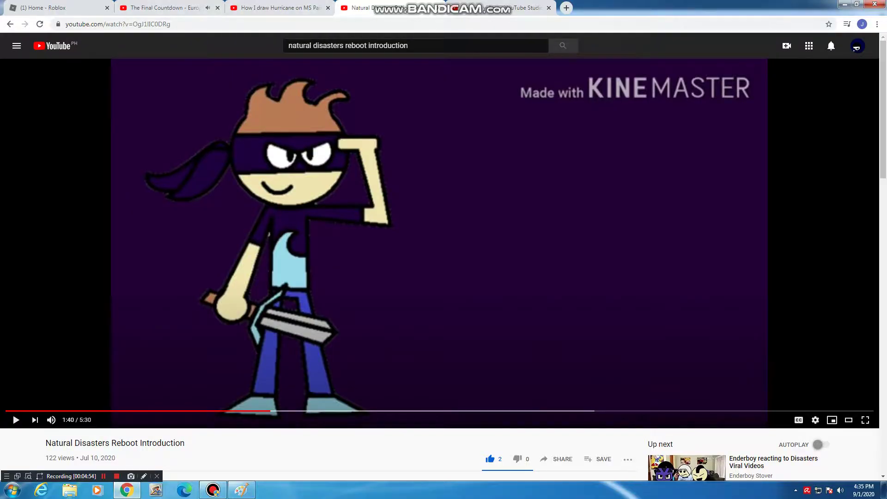
left_click(241, 490)
scroll(439, 264, "down", 10)
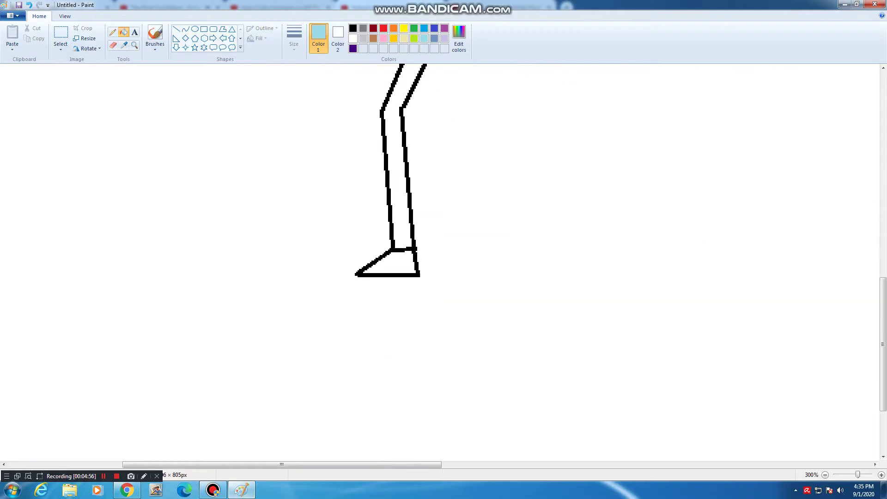
left_click(399, 263)
left_click_drag(328, 464, 415, 465)
scroll(439, 264, "up", 3)
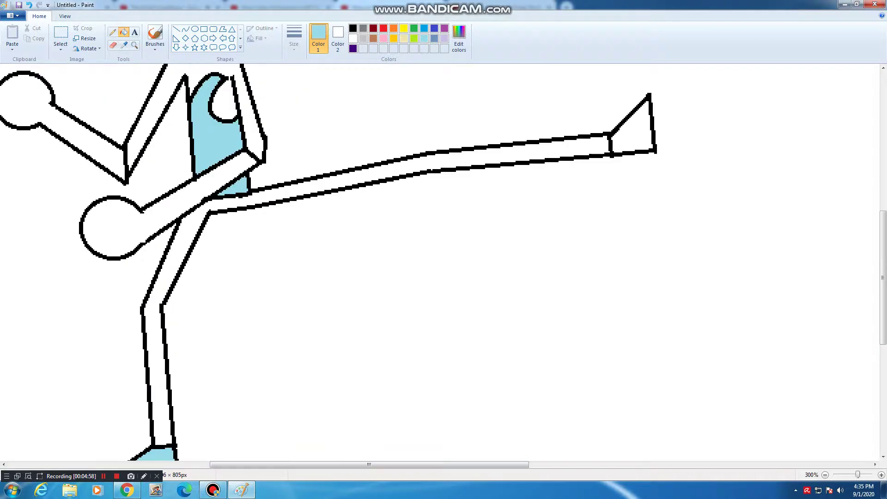
left_click(634, 135)
scroll(634, 135, "up", 4)
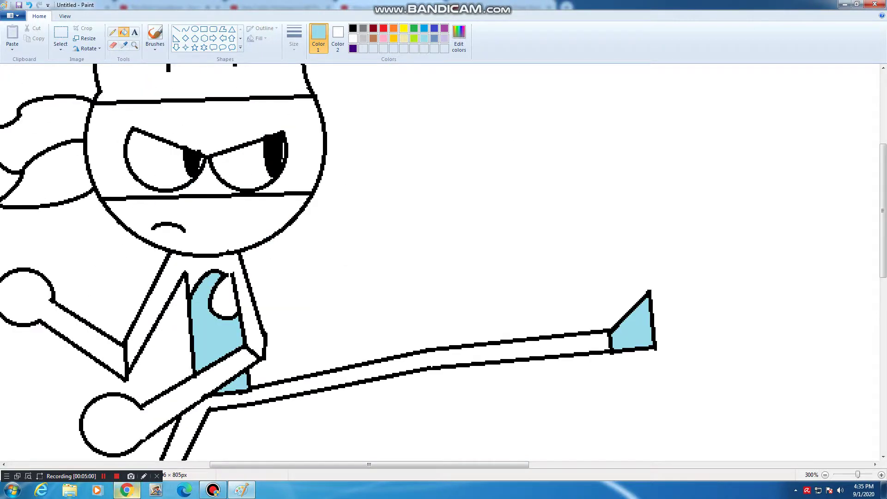
Look through the YouTube tabs in Chrome for the colour reference and return to Paint.
left_click(126, 490)
left_click(281, 8)
left_click(169, 7)
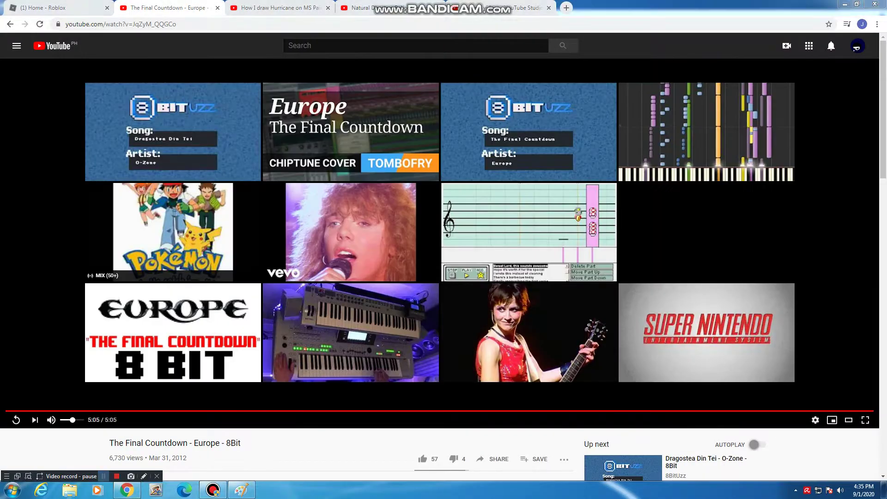
left_click(241, 490)
Fill both of the character's legs with indigo.
left_click_drag(305, 465, 262, 465)
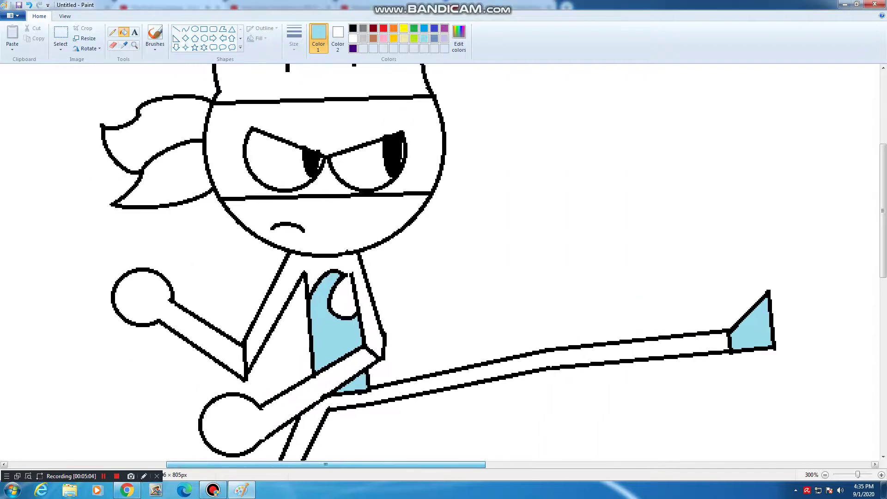
scroll(440, 262, "down", 3)
scroll(440, 262, "up", 1)
left_click(435, 29)
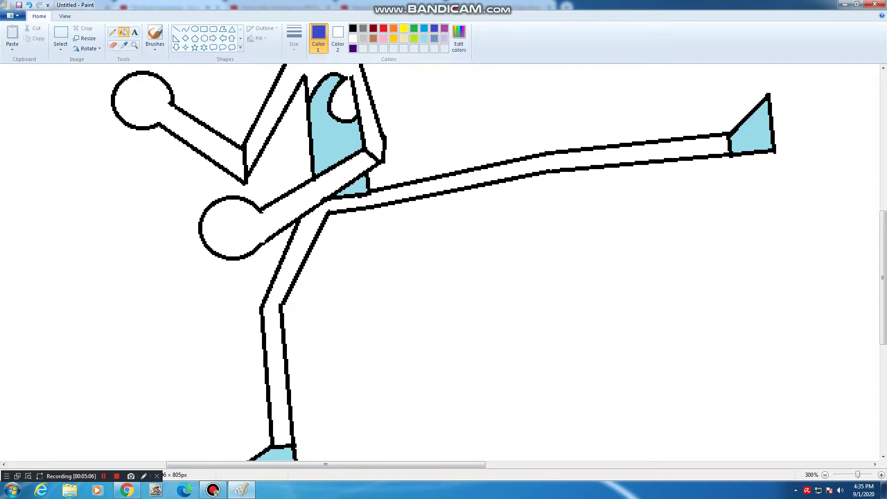
scroll(439, 263, "up", 2)
left_click(554, 261)
scroll(439, 264, "down", 2)
scroll(439, 263, "up", 4)
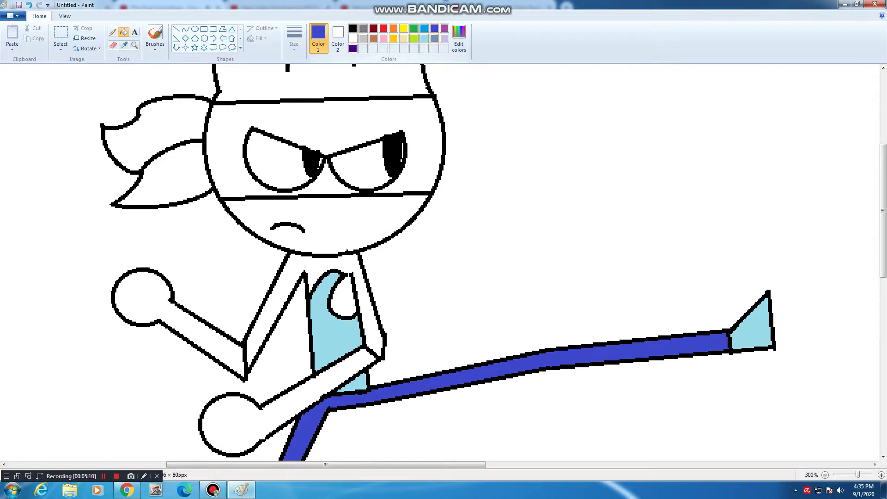
Fill the shirt and sleeves, the headband and both of its tails with dark purple.
left_click(353, 49)
left_click(323, 264)
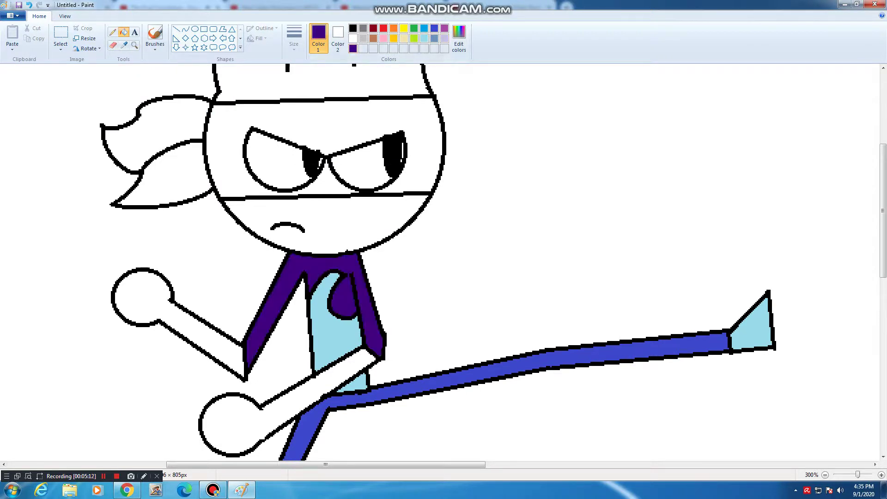
scroll(439, 263, "up", 4)
scroll(439, 263, "down", 2)
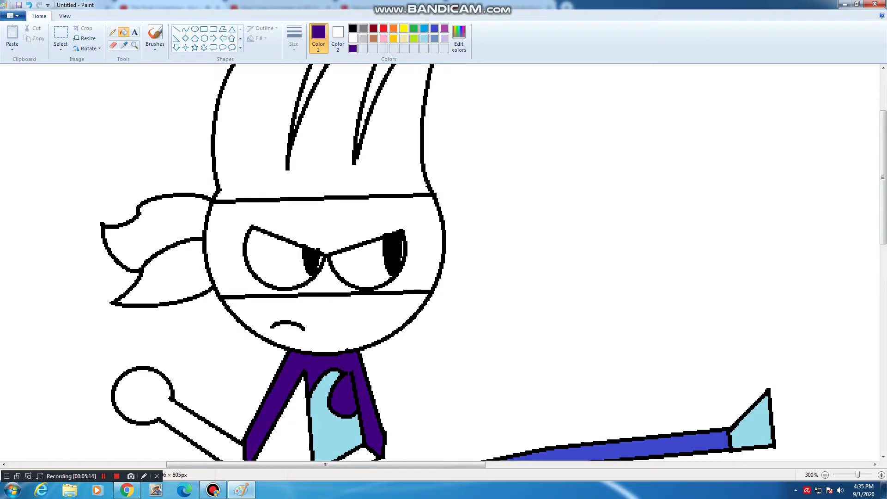
left_click(296, 222)
left_click(171, 225)
left_click(175, 276)
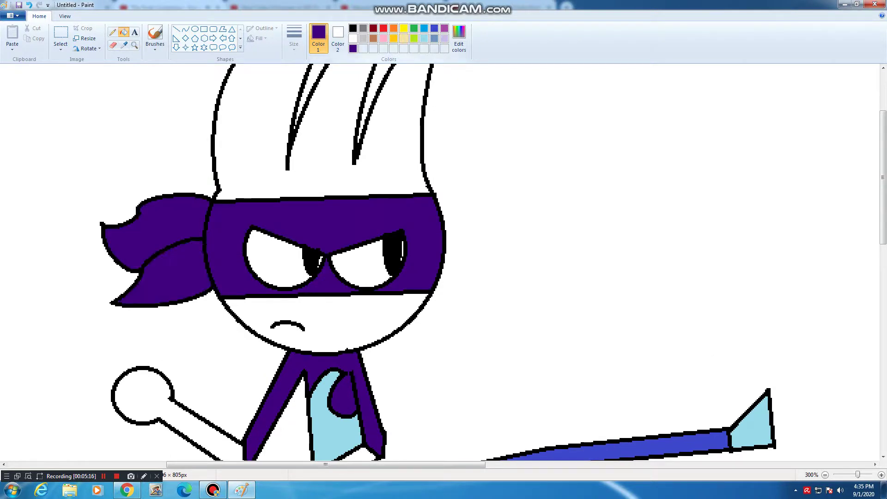
Fill the lower face and both forearms with their fists with light yellow as the skin colour.
left_click(404, 39)
left_click(324, 319)
scroll(439, 264, "down", 2)
left_click(141, 296)
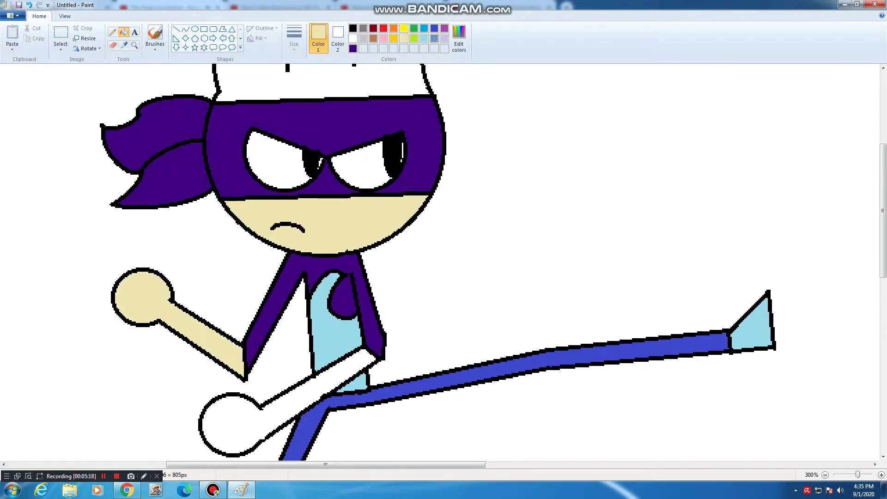
left_click(229, 422)
Fill the spiky hair with brown.
scroll(439, 263, "up", 4)
left_click(373, 38)
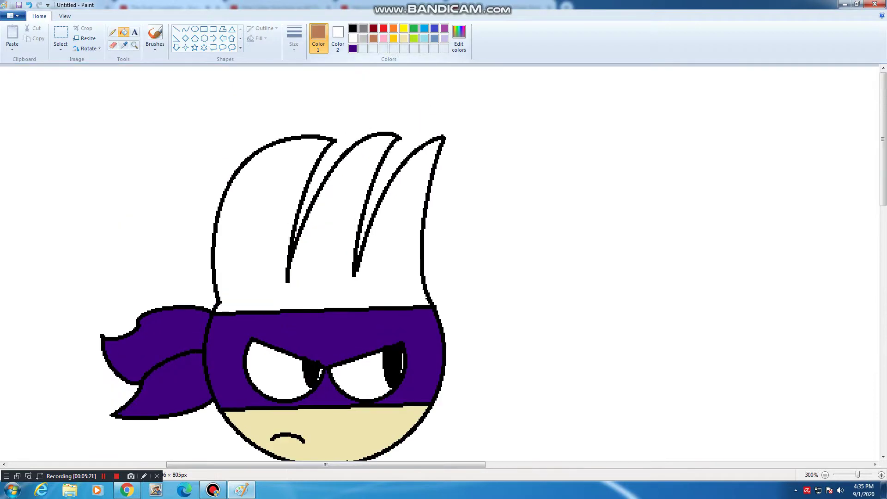
left_click(324, 259)
Mix a very dark purple custom colour with red 23, green 0 and blue 47.
scroll(324, 258, "down", 4)
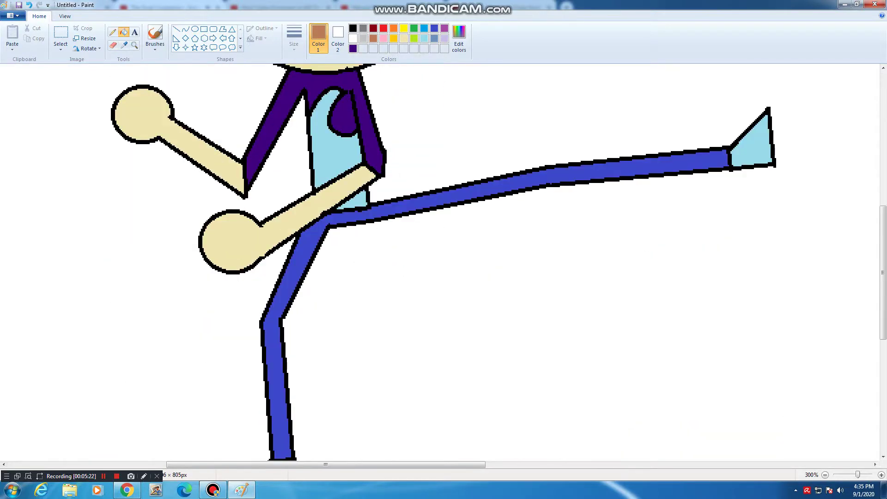
left_click(826, 475)
scroll(439, 263, "up", 3)
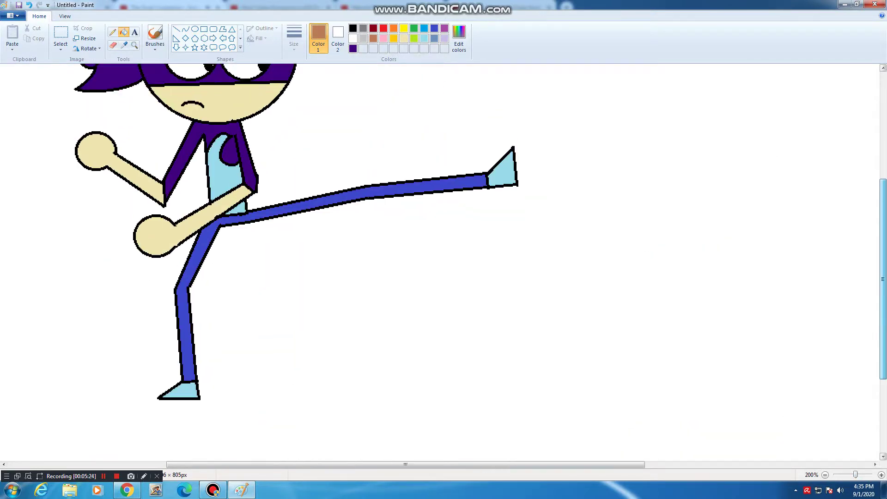
scroll(439, 263, "down", 2)
scroll(439, 263, "up", 2)
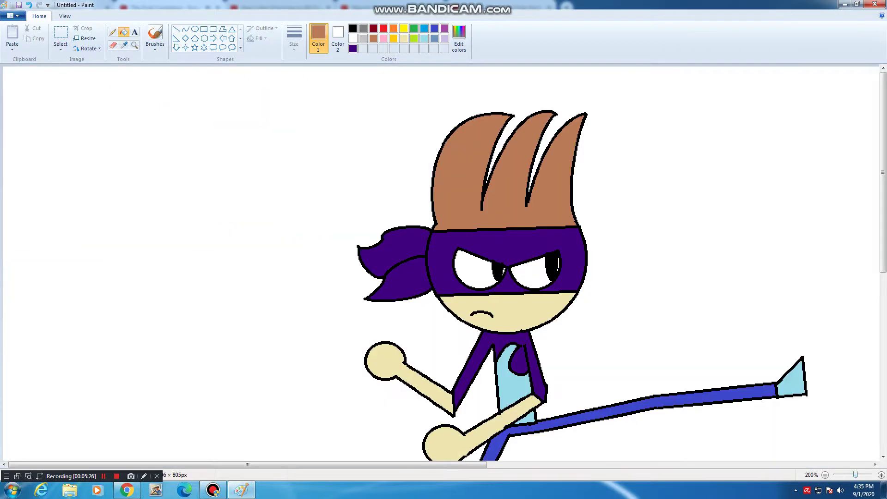
scroll(439, 263, "down", 2)
scroll(439, 263, "up", 2)
left_click(459, 38)
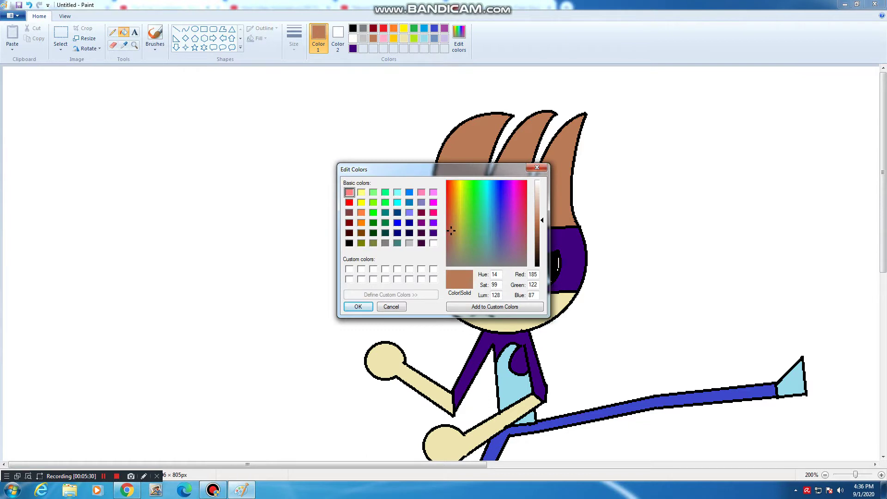
left_click(422, 233)
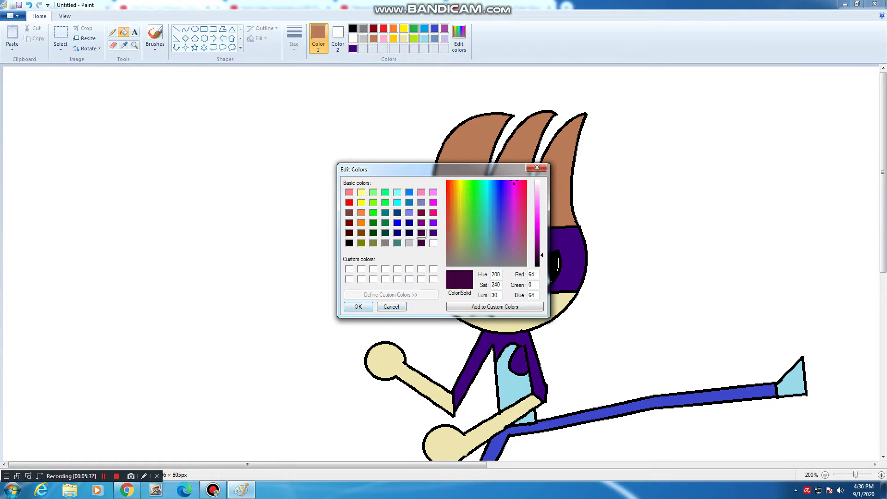
left_click(433, 233)
left_click_drag(543, 246, 542, 259)
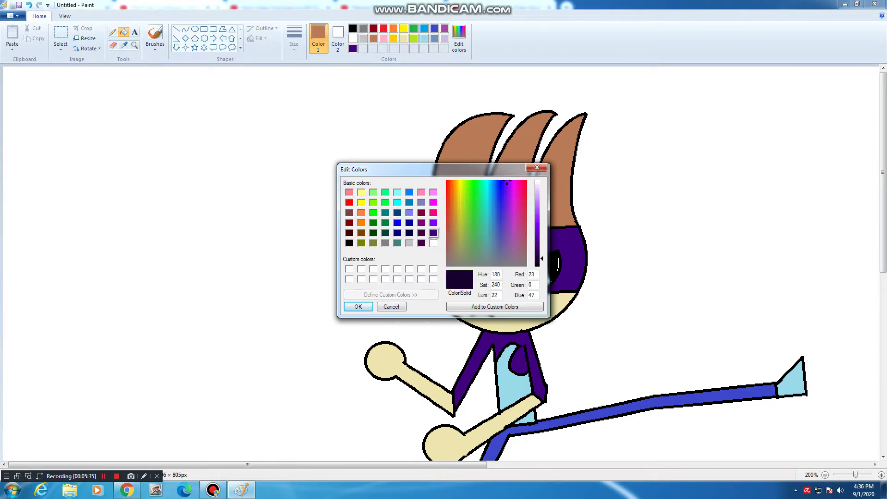
left_click(359, 306)
Refill the headband, both of its tails and the shirt with the very dark purple.
left_click(509, 241)
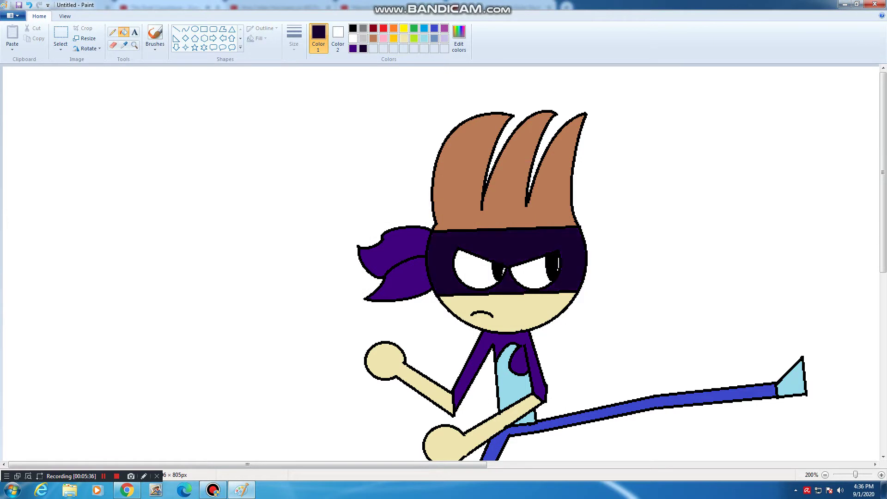
left_click(400, 250)
left_click(406, 279)
scroll(416, 282, "down", 3)
left_click(504, 241)
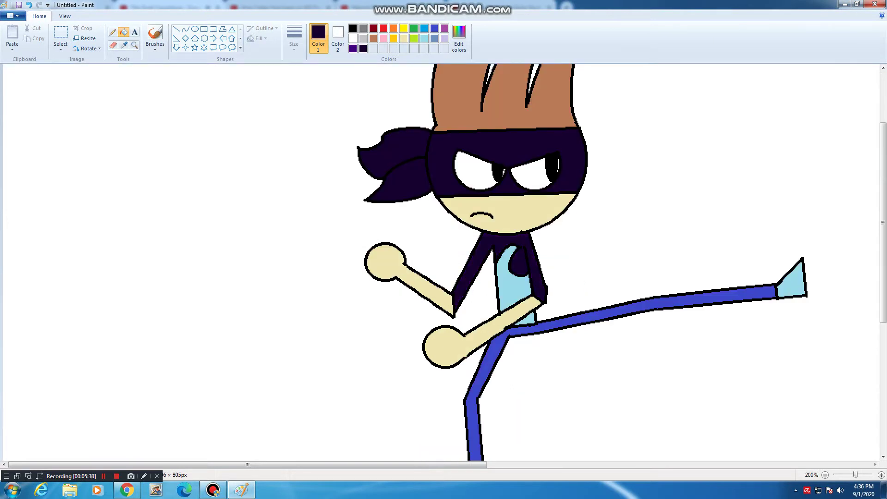
Fill the white background around the character with turquoise.
scroll(439, 264, "down", 3)
scroll(439, 264, "up", 6)
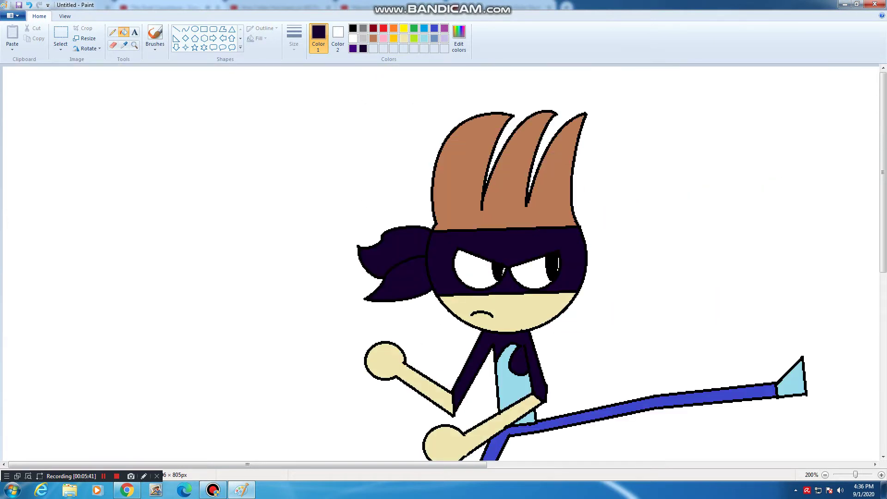
scroll(439, 264, "right", 3)
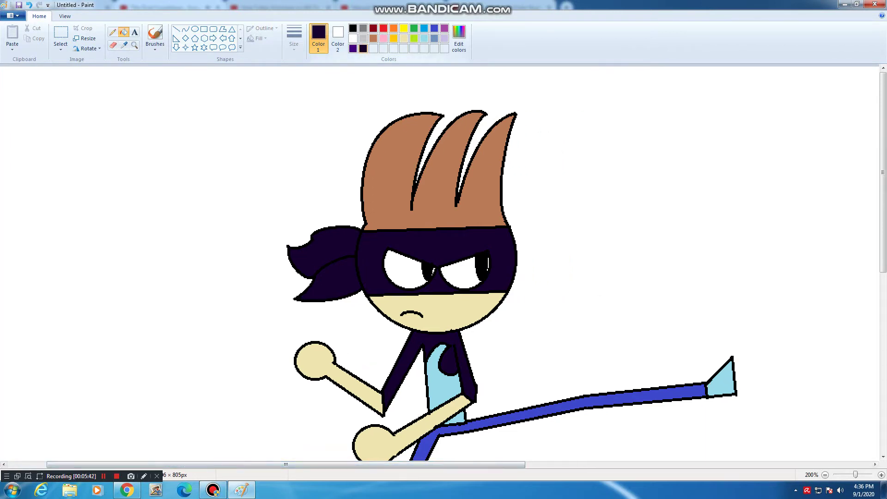
left_click(424, 28)
left_click(559, 157)
scroll(560, 157, "down", 4)
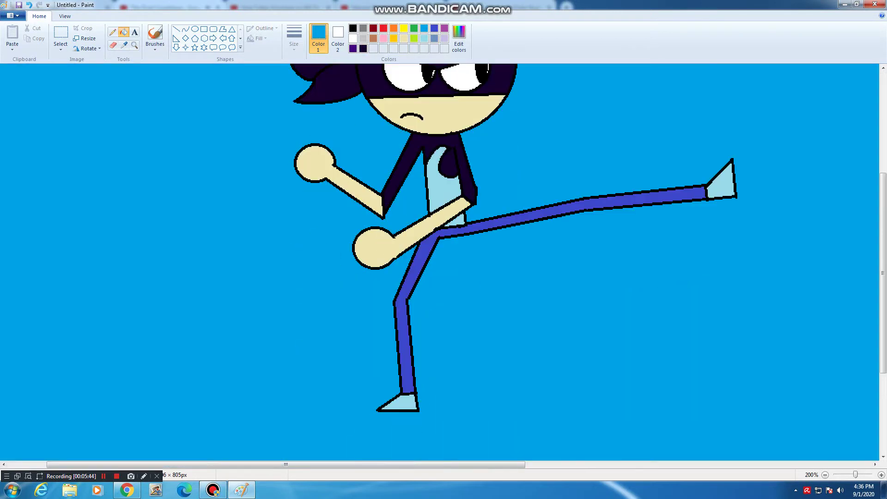
Fill the whole background around the character with indigo.
scroll(439, 262, "down", 1)
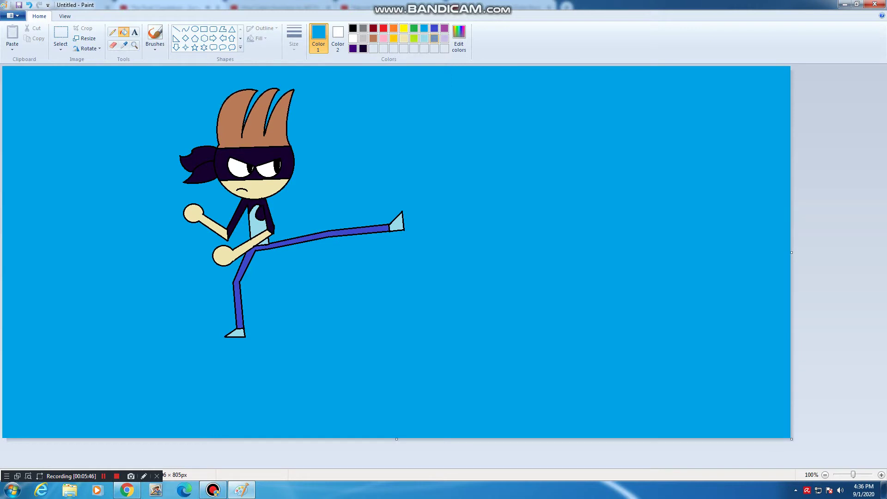
left_click(434, 28)
left_click(443, 148)
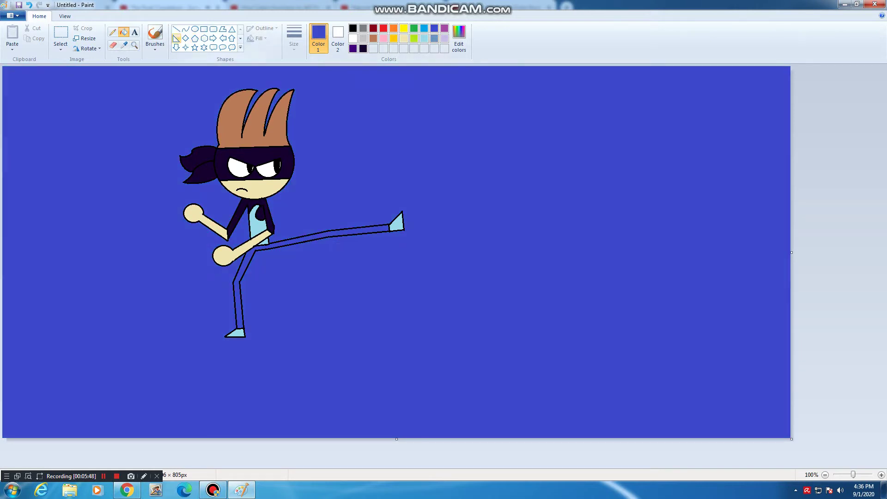
Add the text TSUNAMI in dark purple beside the character's head, above the raised leg.
left_click(353, 48)
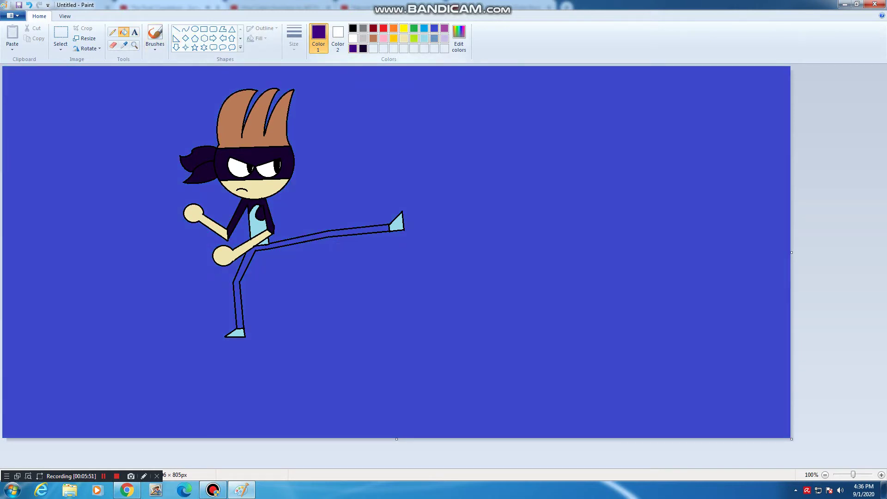
left_click(134, 32)
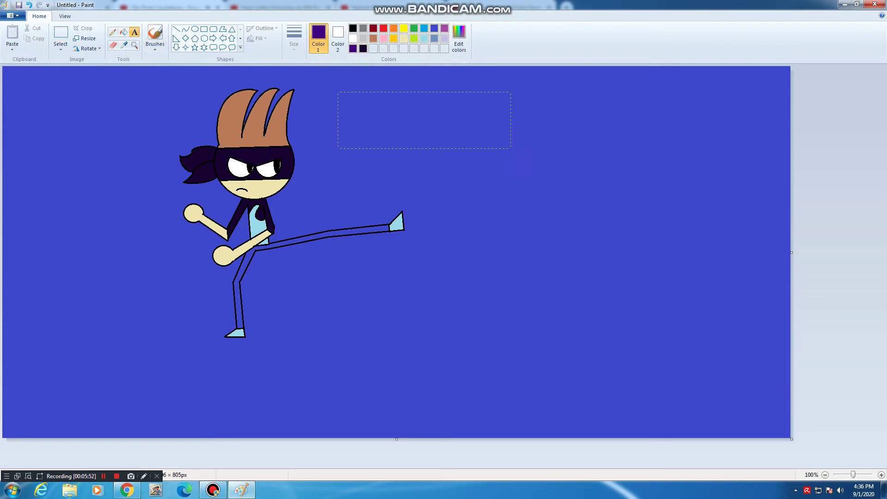
left_click_drag(510, 149, 699, 186)
type("TSUN")
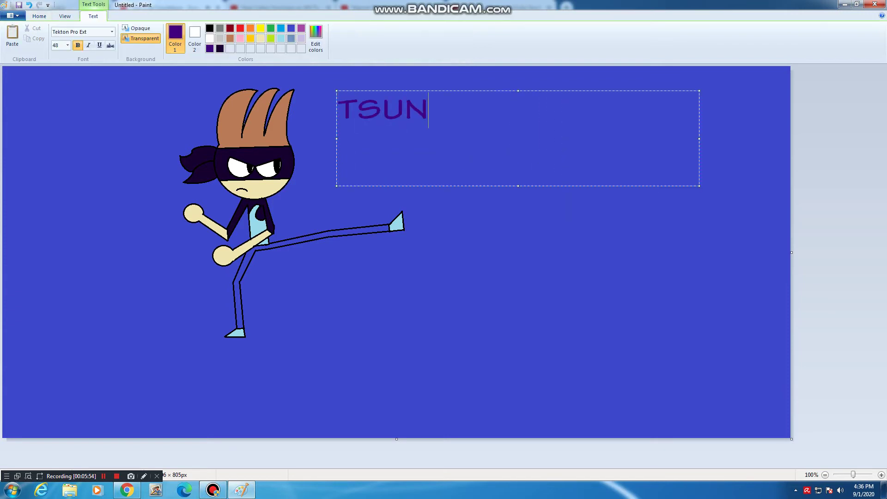
type("AMI")
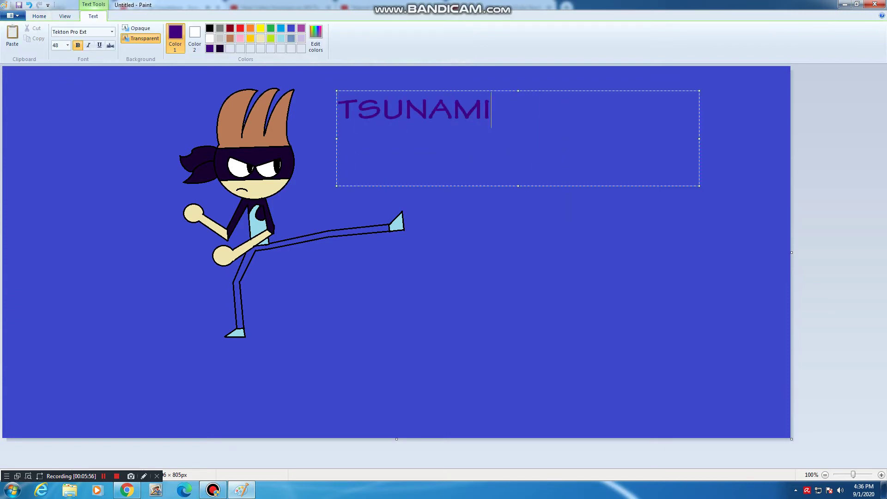
left_click_drag(684, 186, 665, 243)
left_click(664, 277)
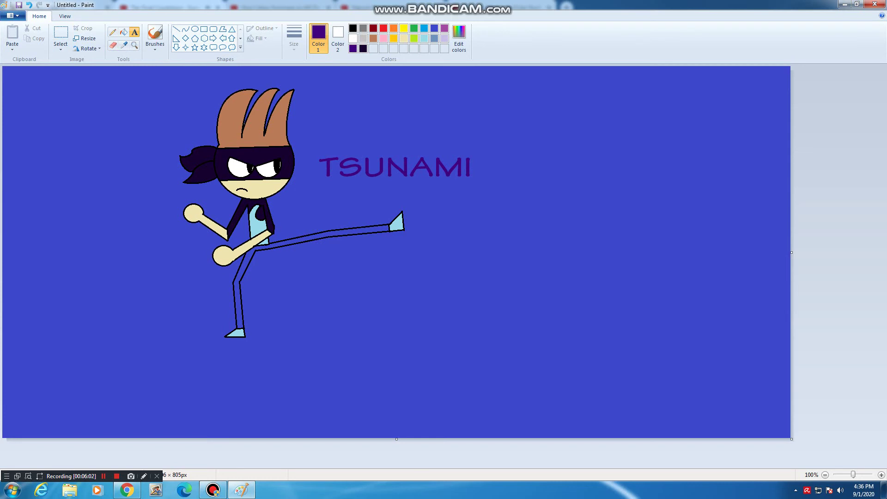
Start a new picture.
key("ctrl+n")
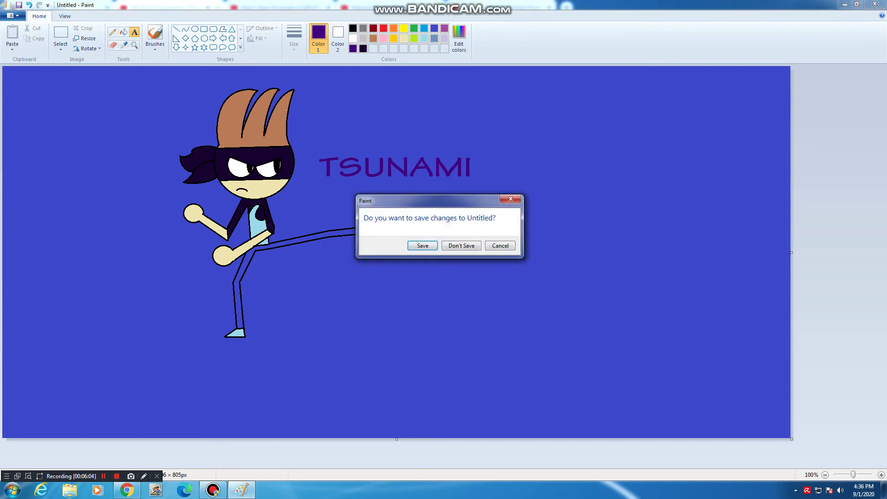